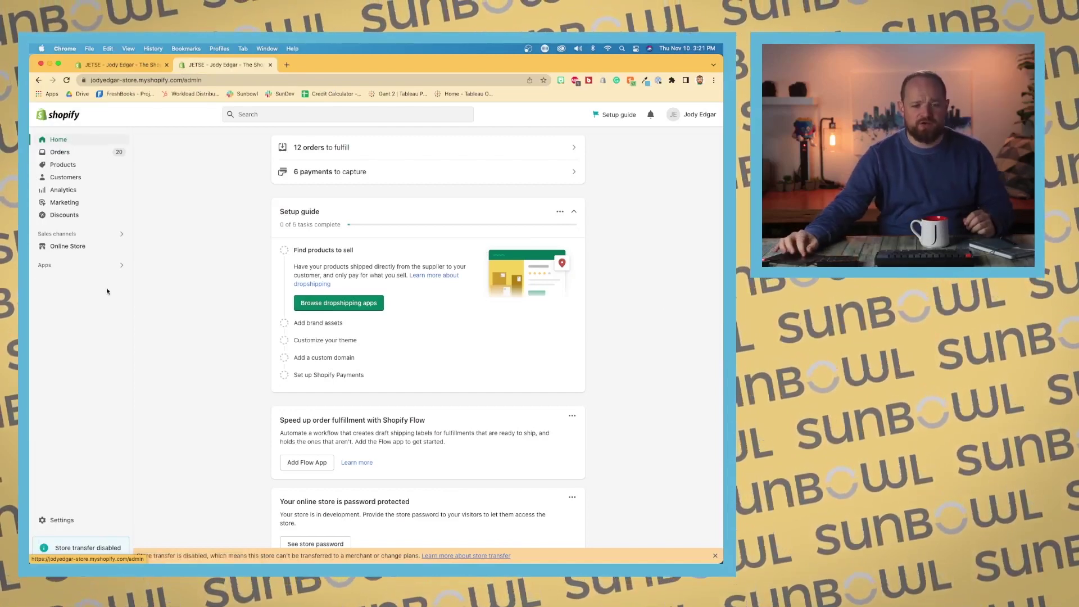
# Go to the Orders list and zoom the page out to fit more orders
pyautogui.scroll(5, 132, 239)
pyautogui.scroll(3, 133, 244)
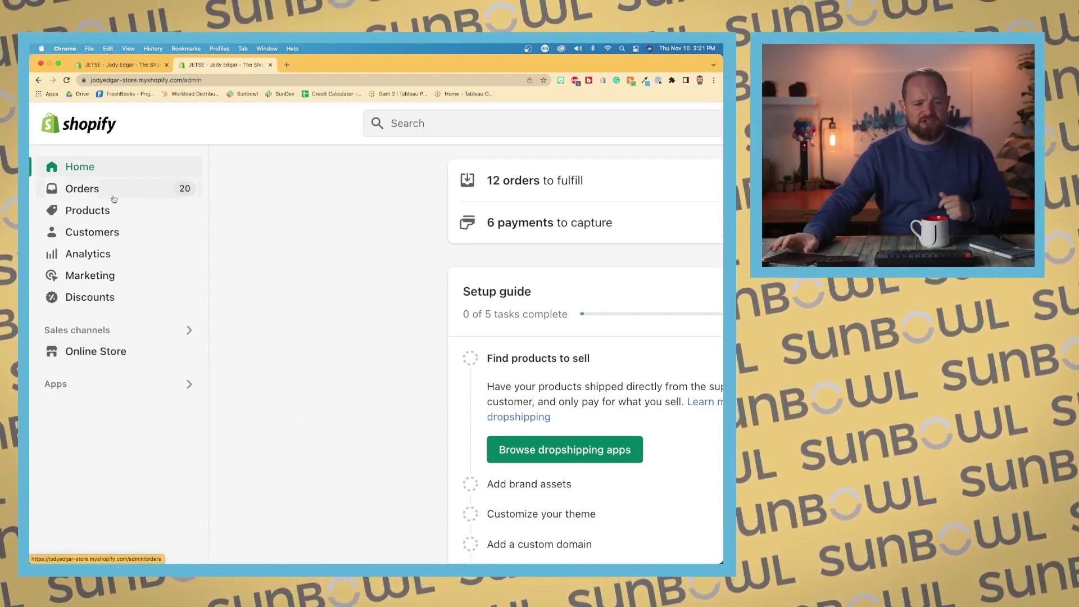
pyautogui.click(114, 198)
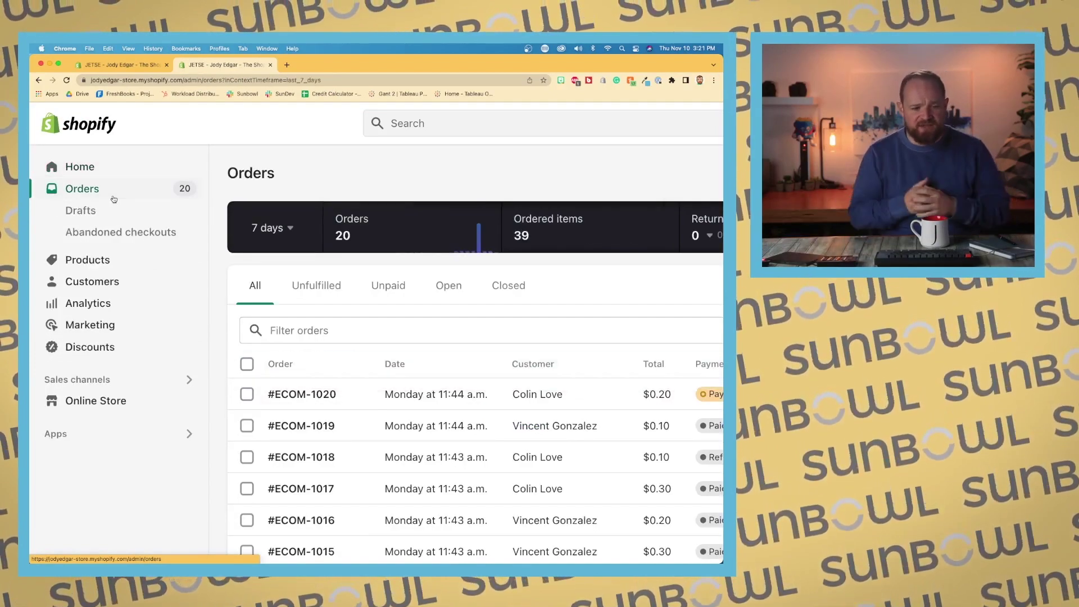
pyautogui.press('super+0')
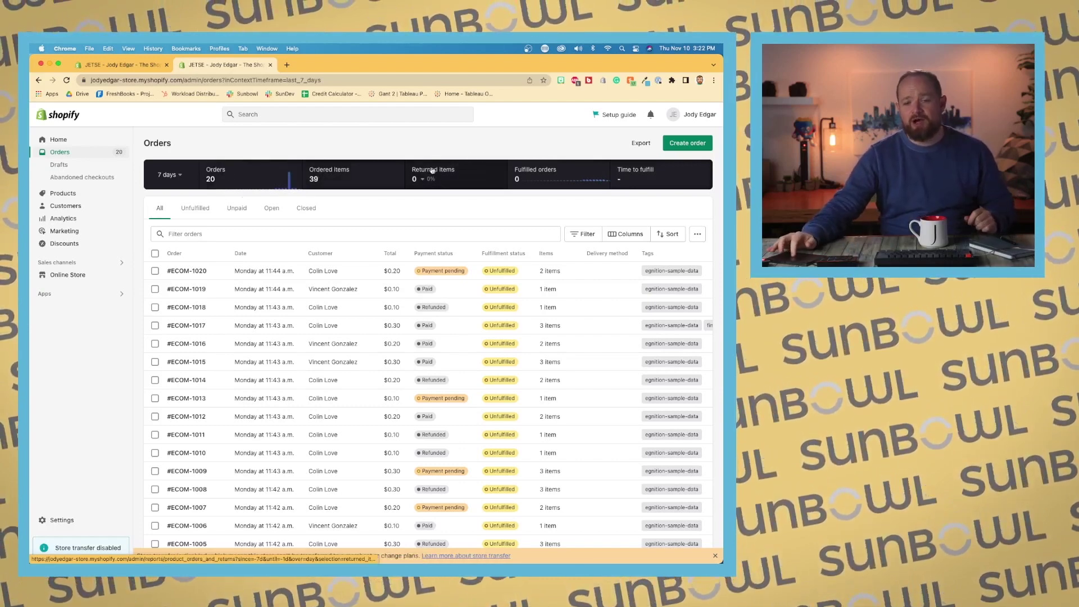
# Switch the orders summary timeframe from Last 7 days to Today, showing 0 orders
pyautogui.click(181, 176)
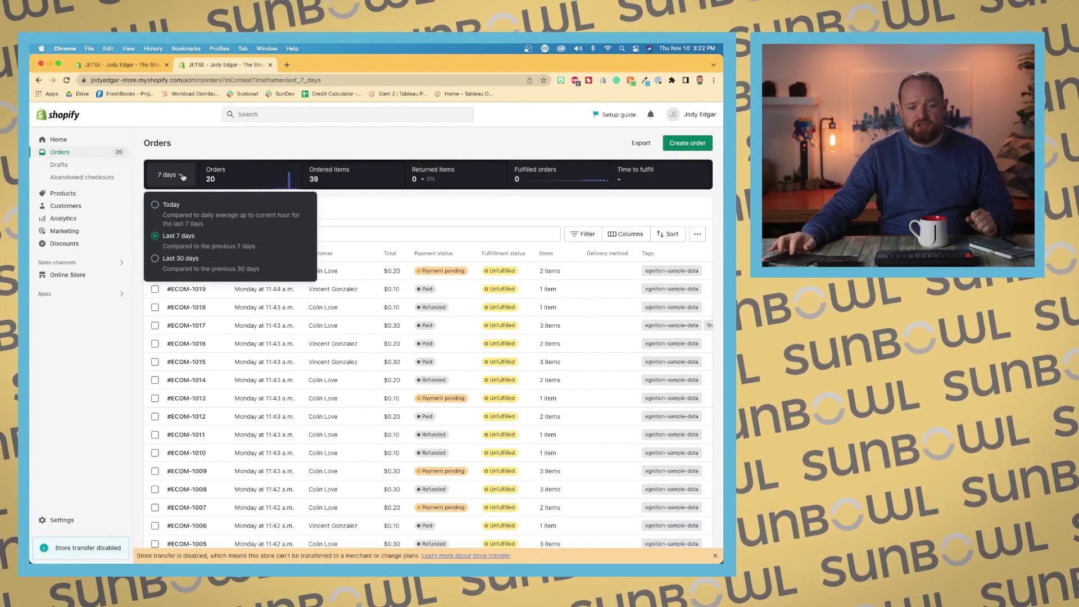
pyautogui.click(175, 205)
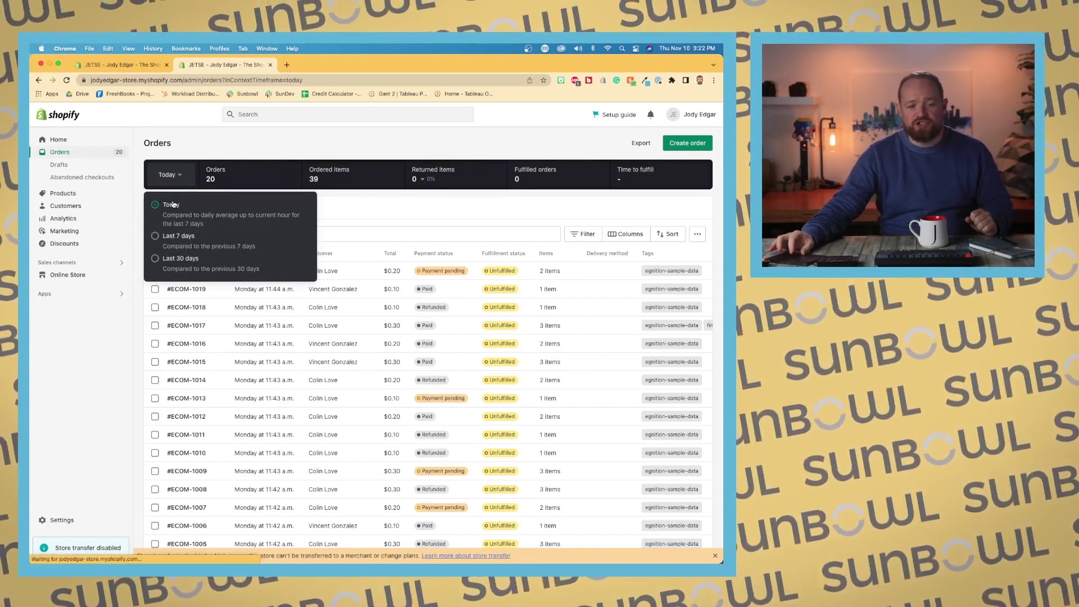
pyautogui.click(174, 242)
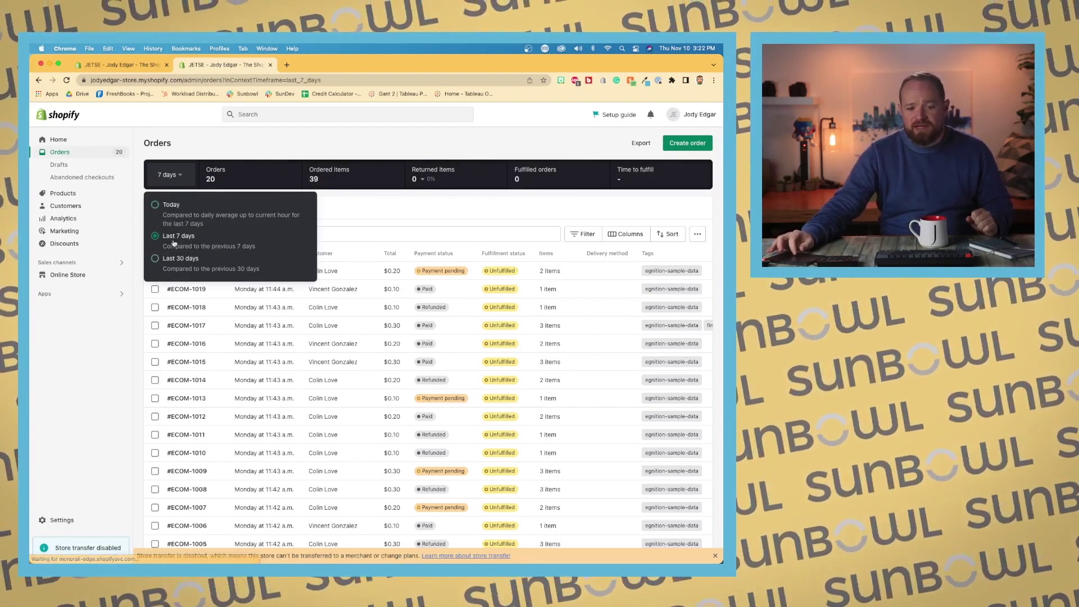
pyautogui.click(172, 206)
pyautogui.click(250, 145)
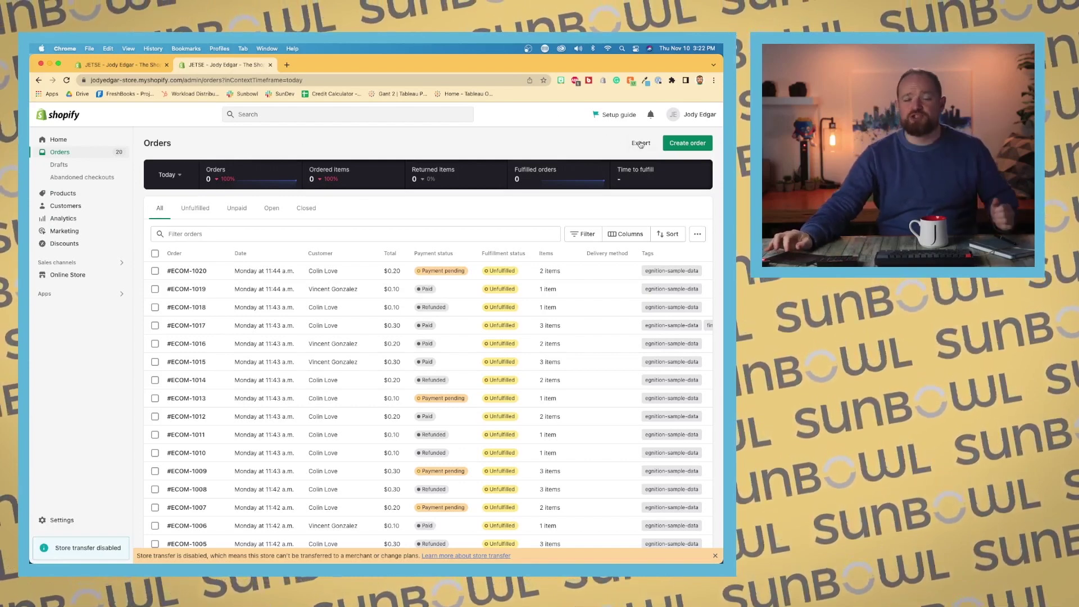
# Select all 20 orders and look over the More actions bulk options
pyautogui.click(155, 254)
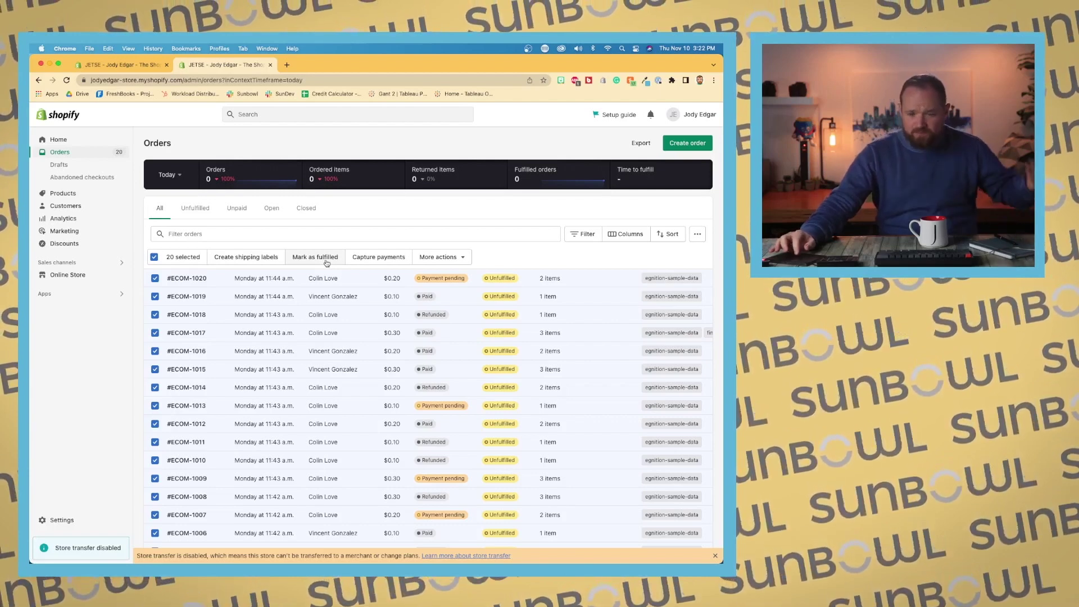
pyautogui.click(460, 258)
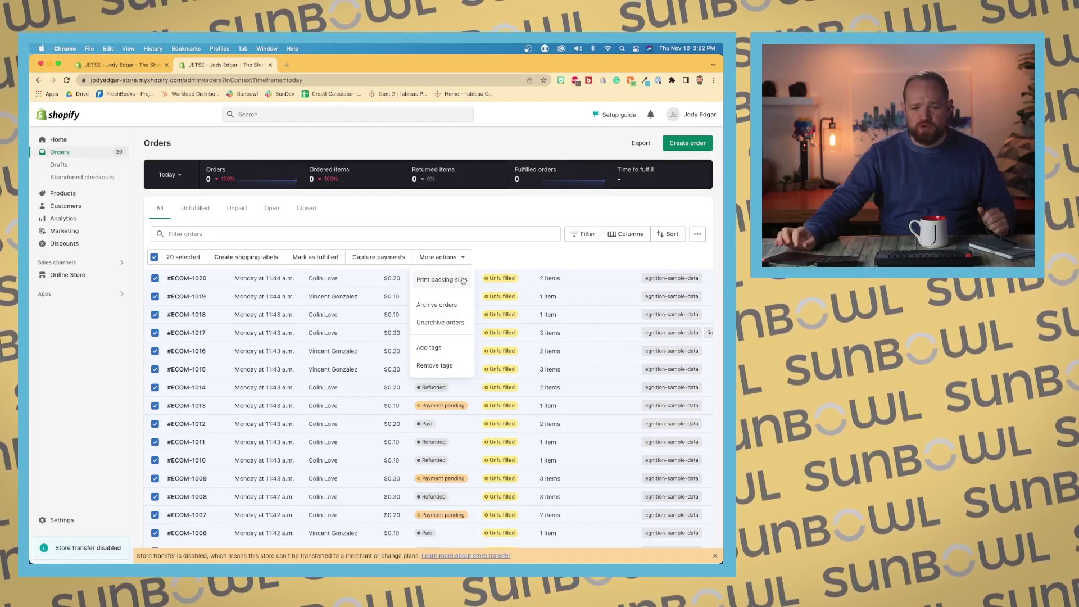
pyautogui.click(468, 224)
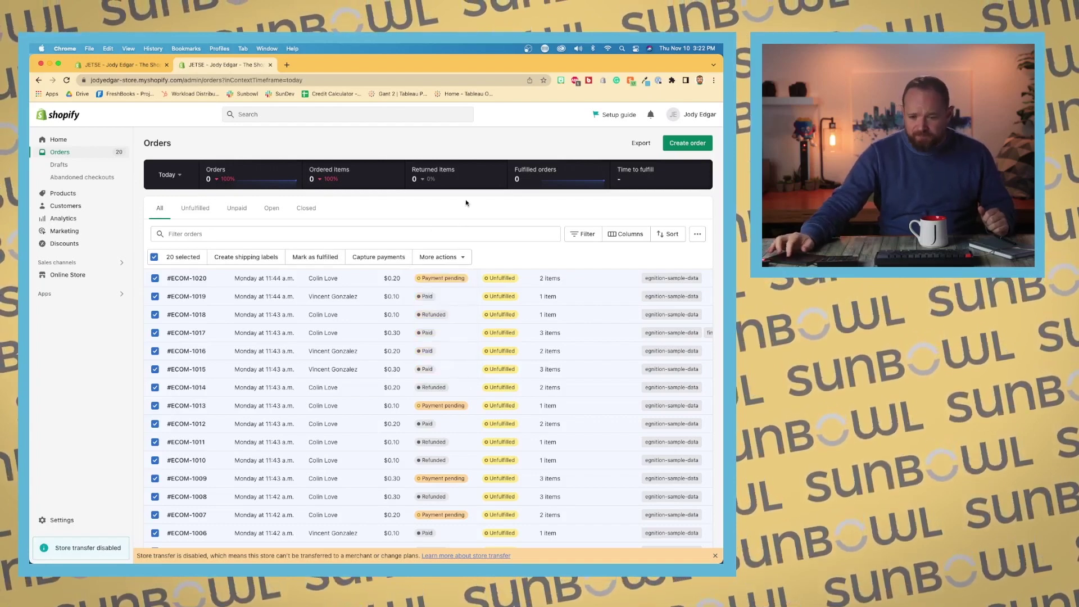
# Bring up Export orders, set to current page as CSV for Excel, and zoom in
pyautogui.click(641, 145)
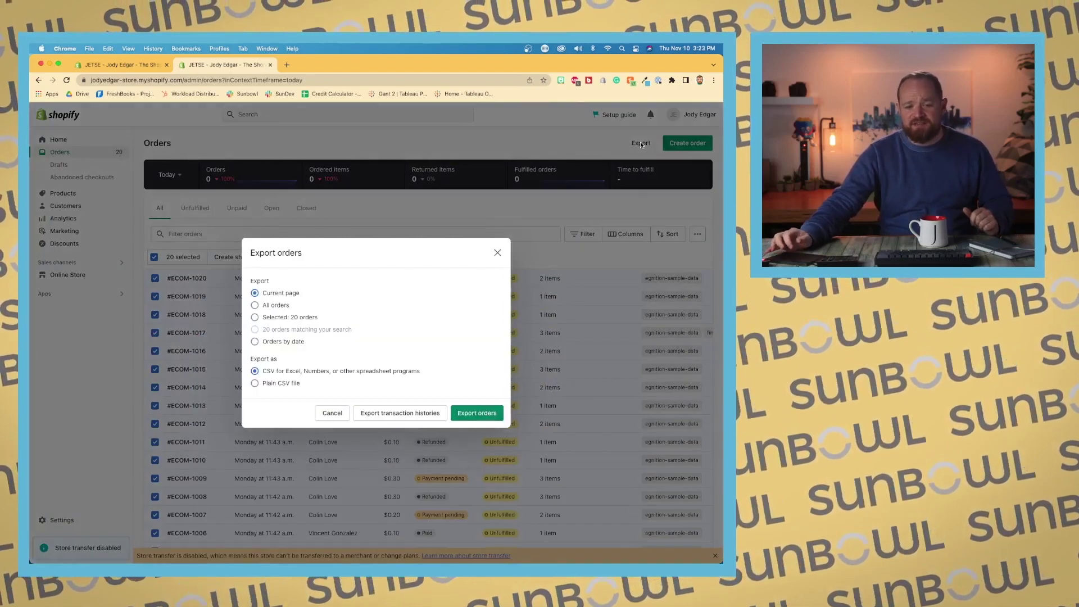
pyautogui.rightClick(345, 343)
pyautogui.click(379, 302)
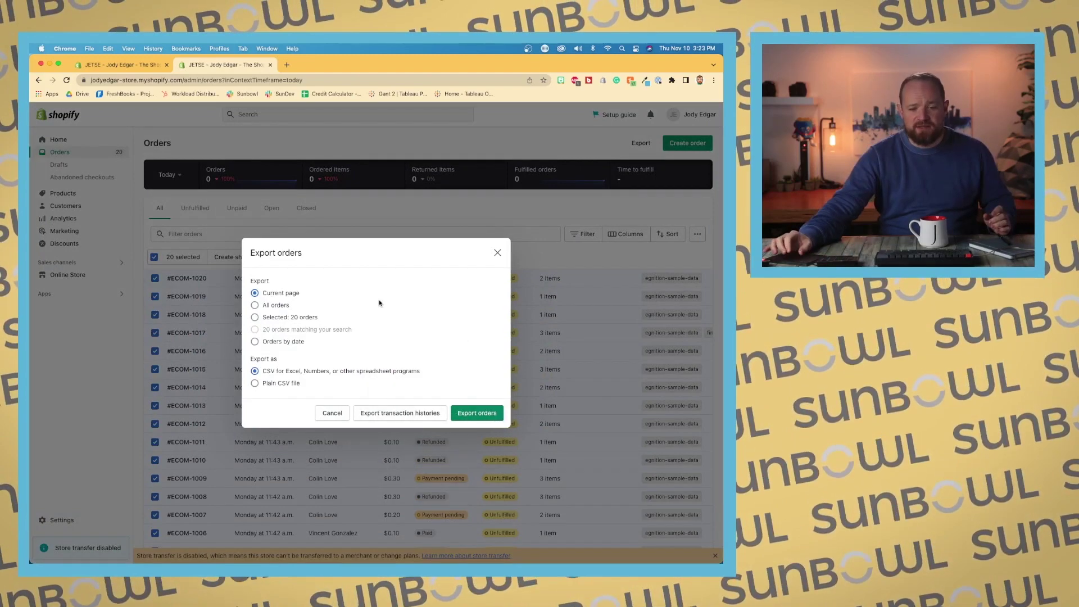
pyautogui.press('super+equal')
pyautogui.press('super+equal')
pyautogui.press('super+equal')
pyautogui.press('super+equal')
pyautogui.press('super+equal')
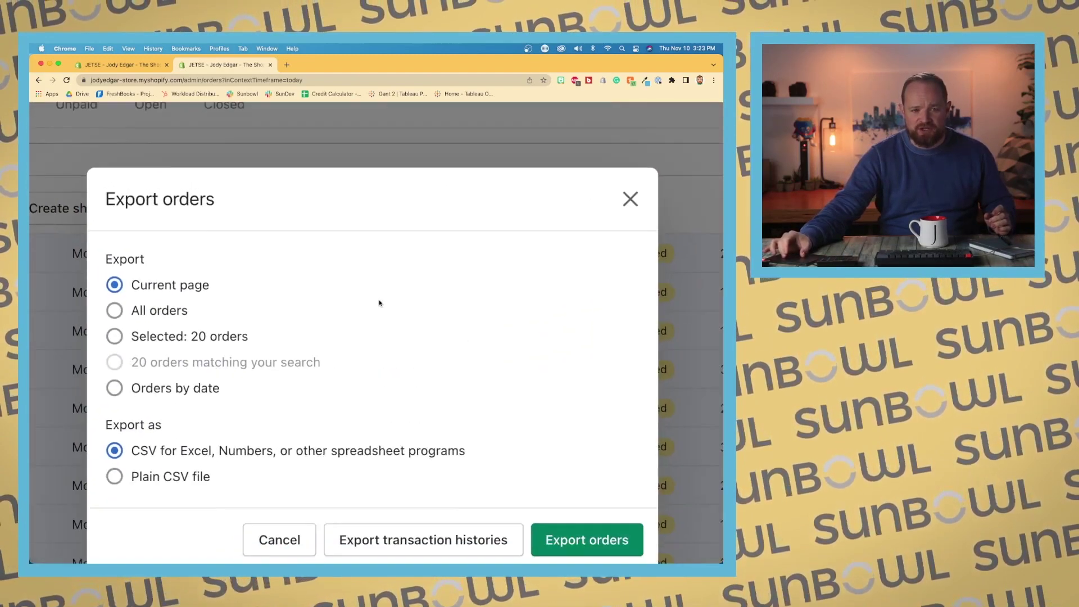
pyautogui.scroll(-2, 380, 303)
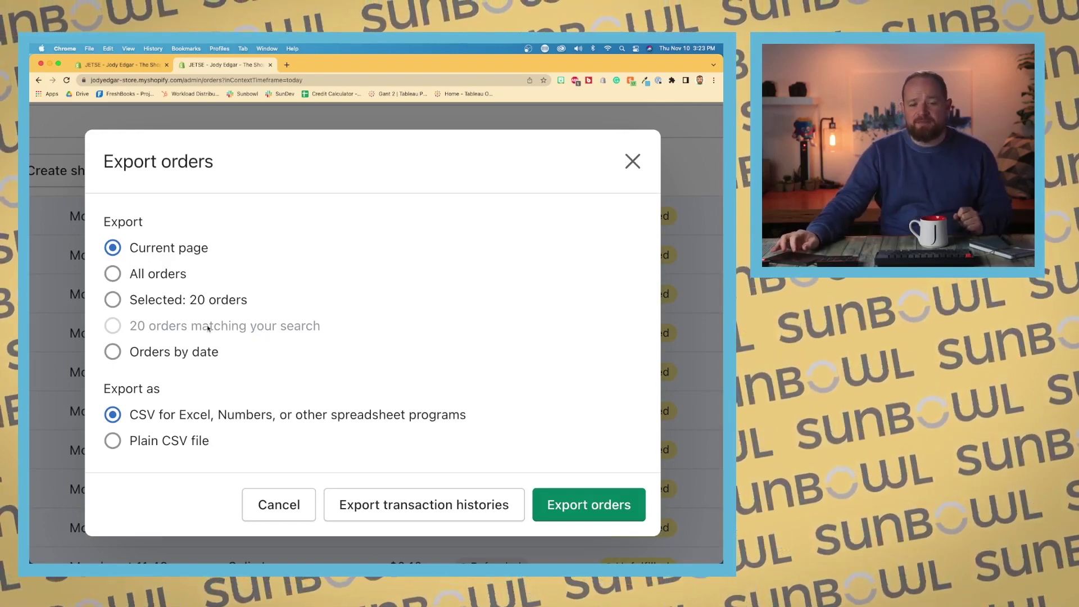
# Set the export to orders dated November 1–10 as a plain CSV file
pyautogui.click(178, 357)
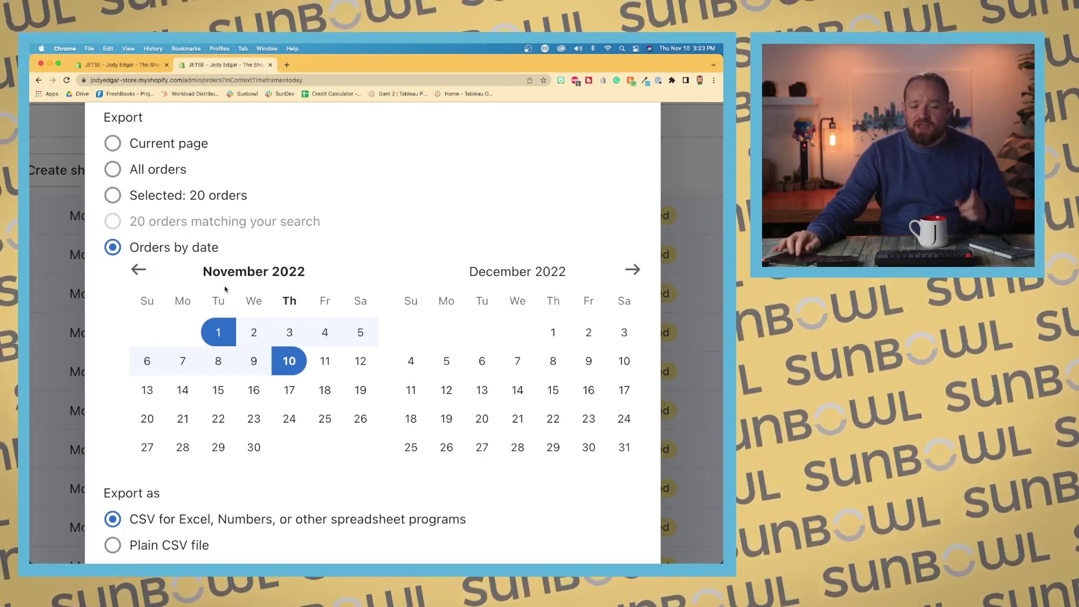
pyautogui.scroll(-2, 225, 289)
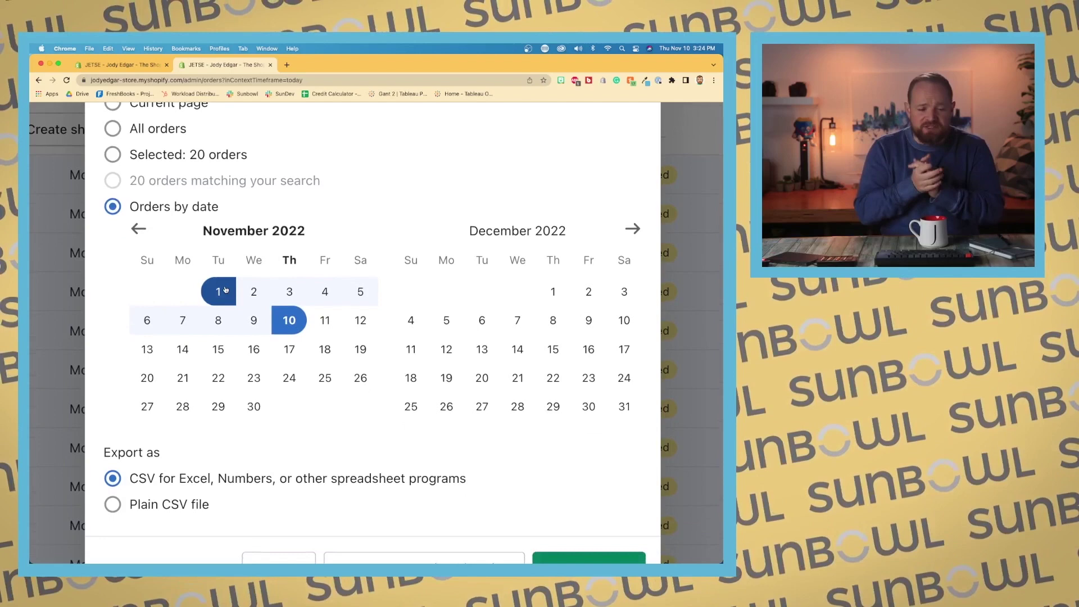
pyautogui.scroll(-5, 225, 289)
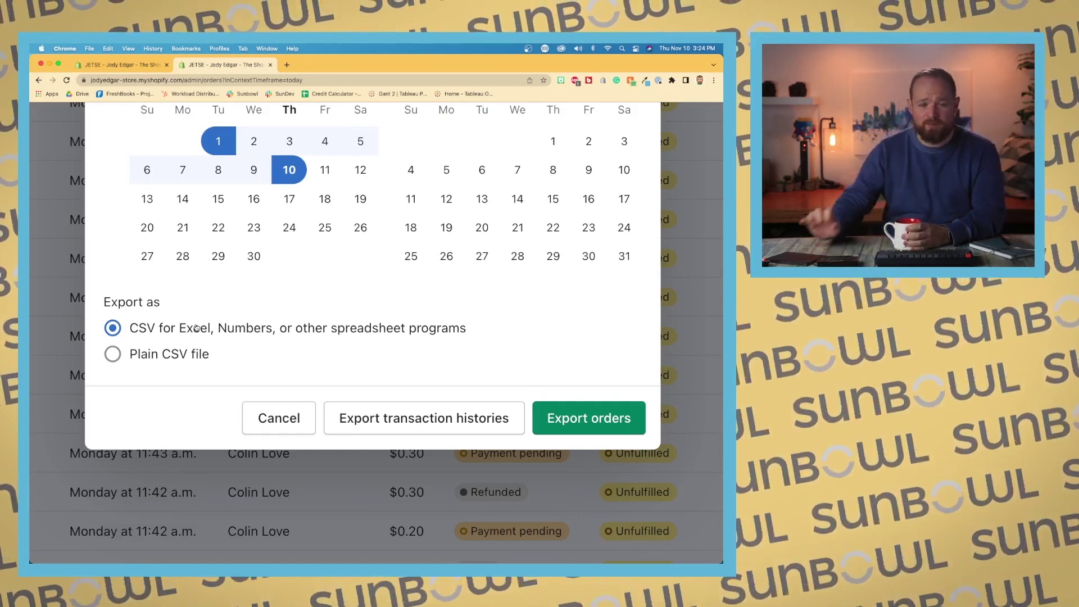
pyautogui.click(120, 356)
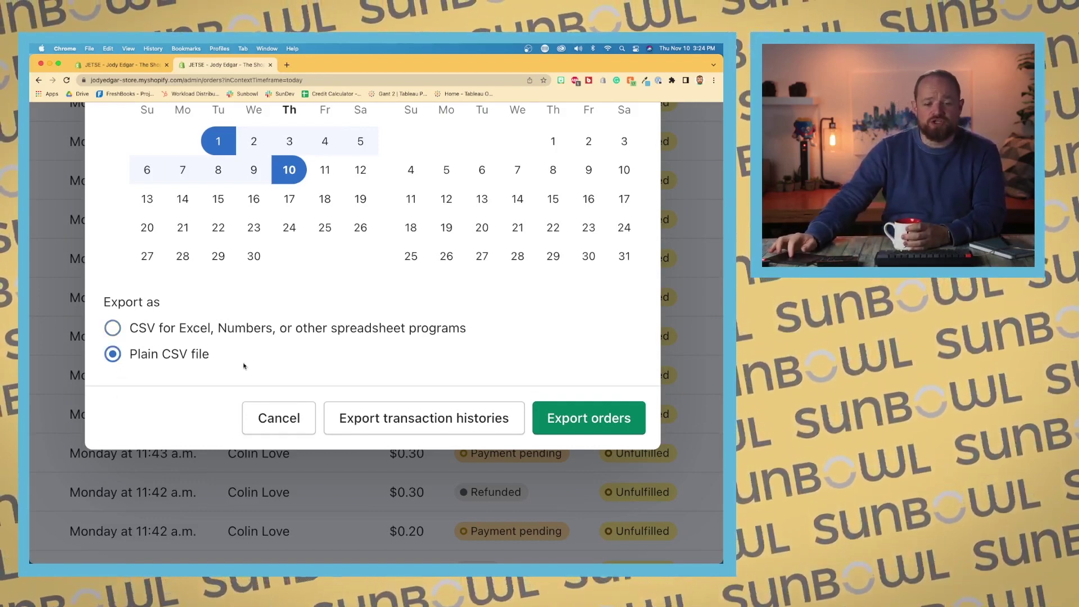
pyautogui.scroll(9, 256, 365)
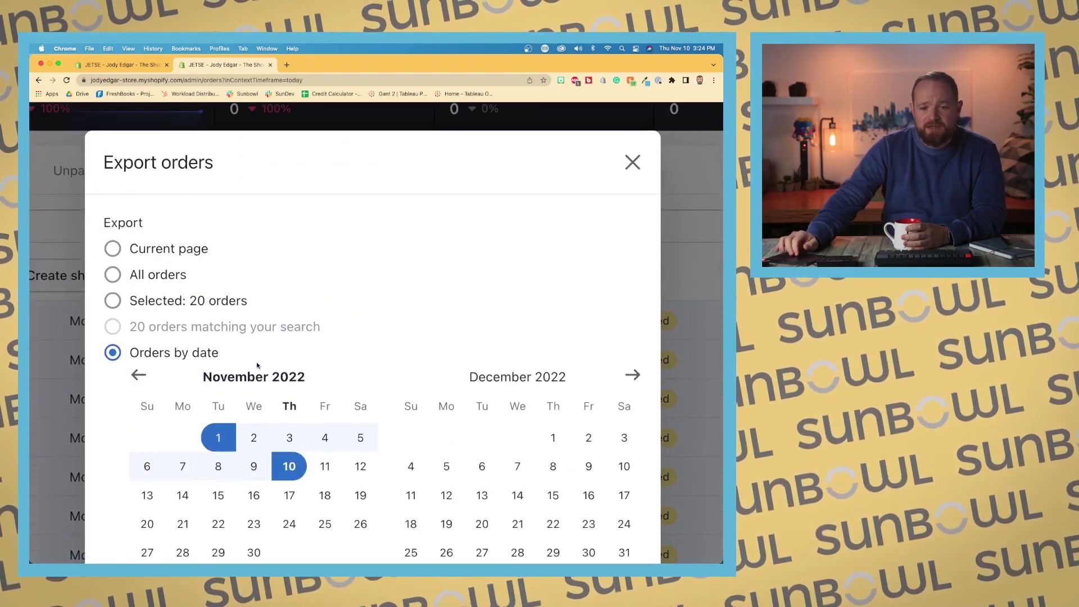
pyautogui.scroll(-7, 256, 365)
pyautogui.scroll(3, 256, 365)
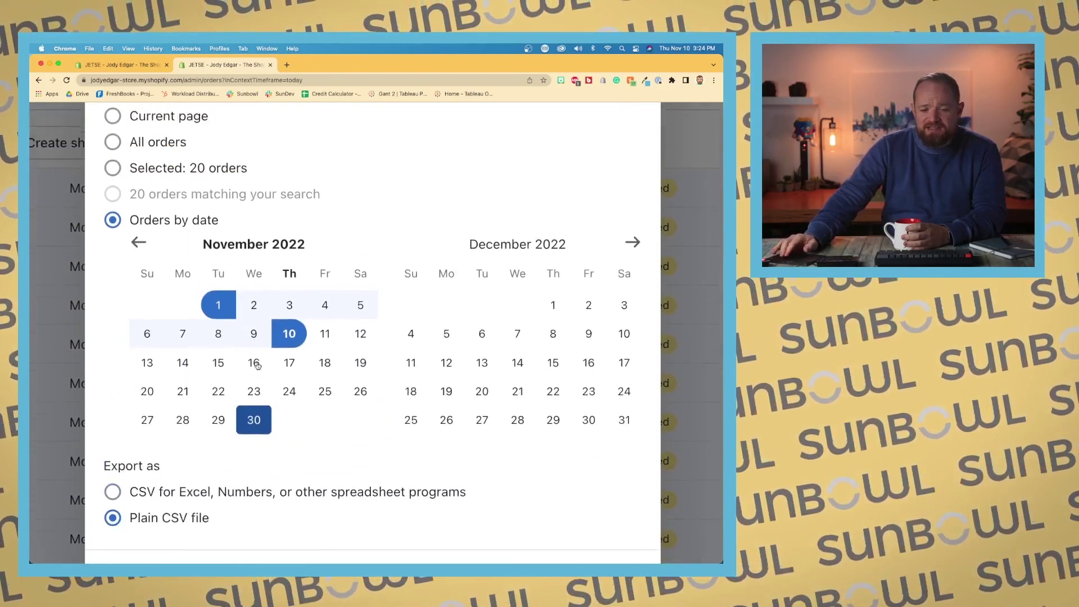
pyautogui.scroll(-7, 257, 365)
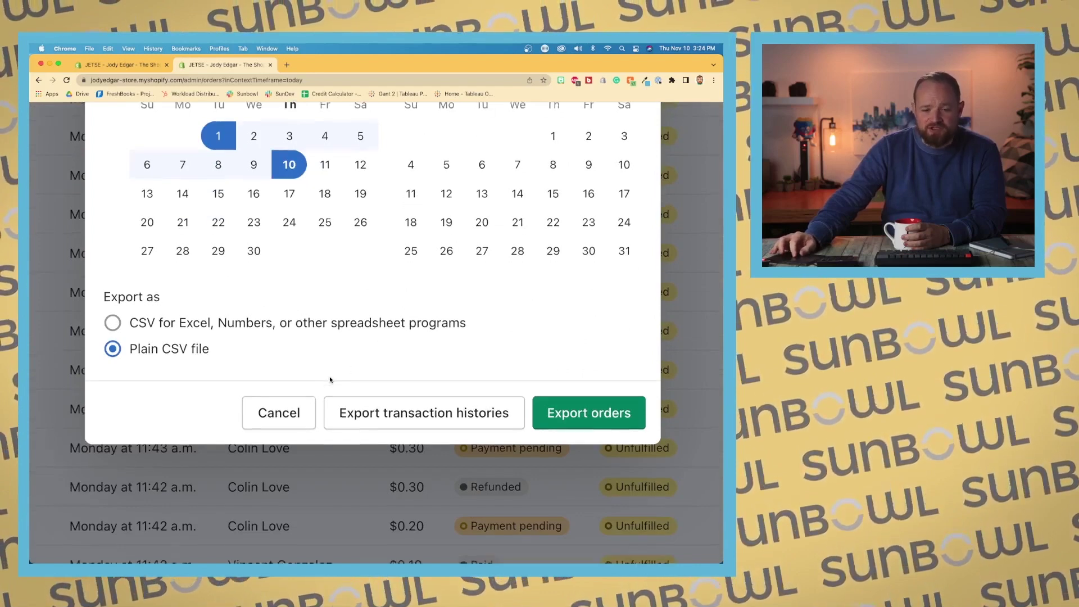
pyautogui.scroll(-1, 332, 380)
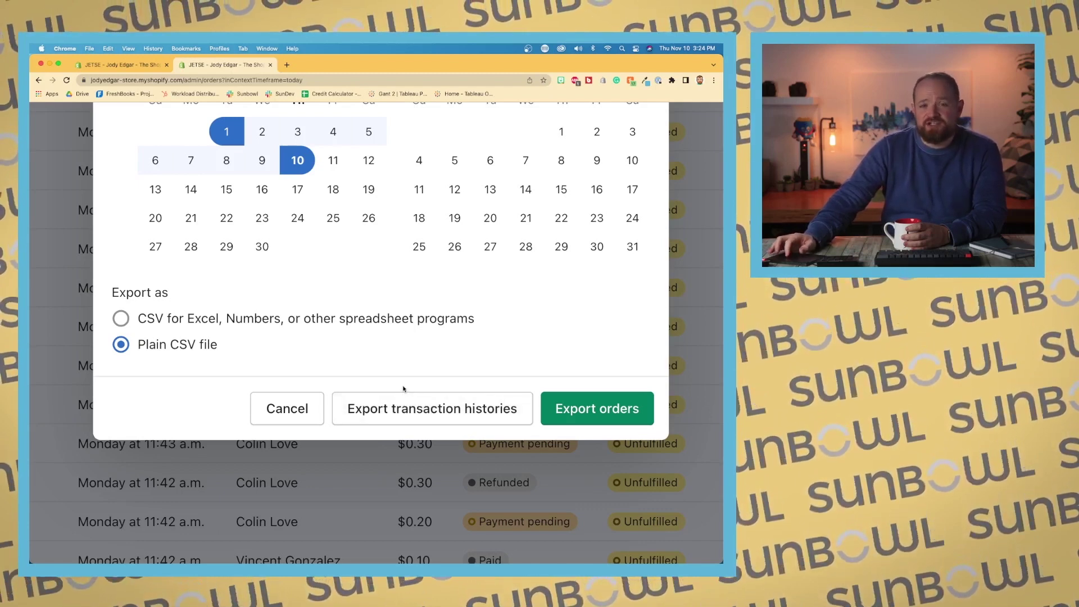
pyautogui.scroll(3, 368, 379)
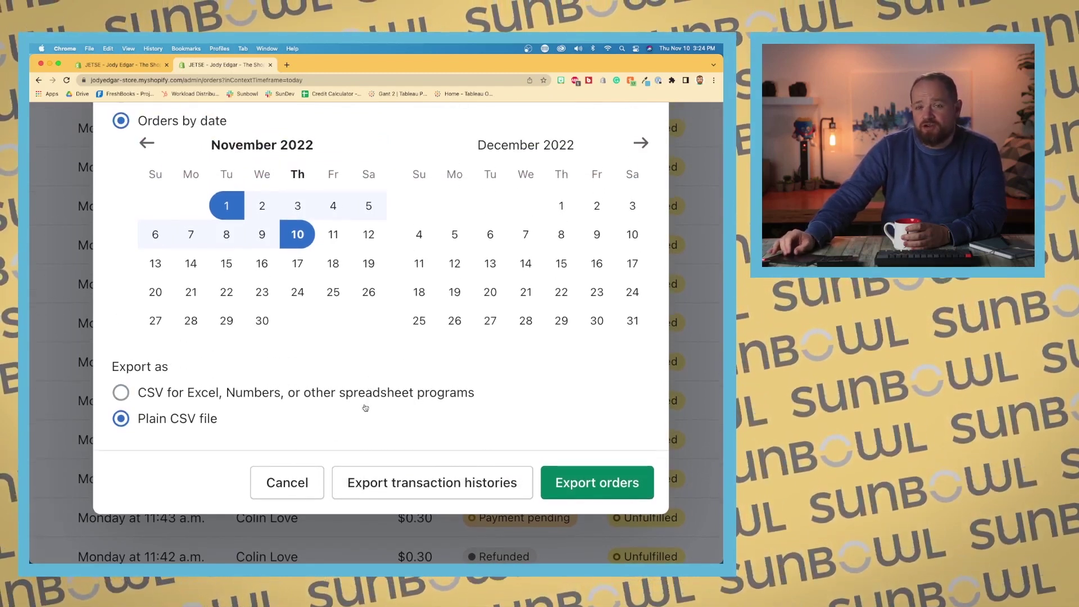
pyautogui.press('super+minus')
pyautogui.press('super+minus')
pyautogui.press('super+minus')
pyautogui.press('super+minus')
# Cancel the export, deselect all orders, and browse the Unfulfilled, Unpaid, Open, Closed and All tabs
pyautogui.click(337, 457)
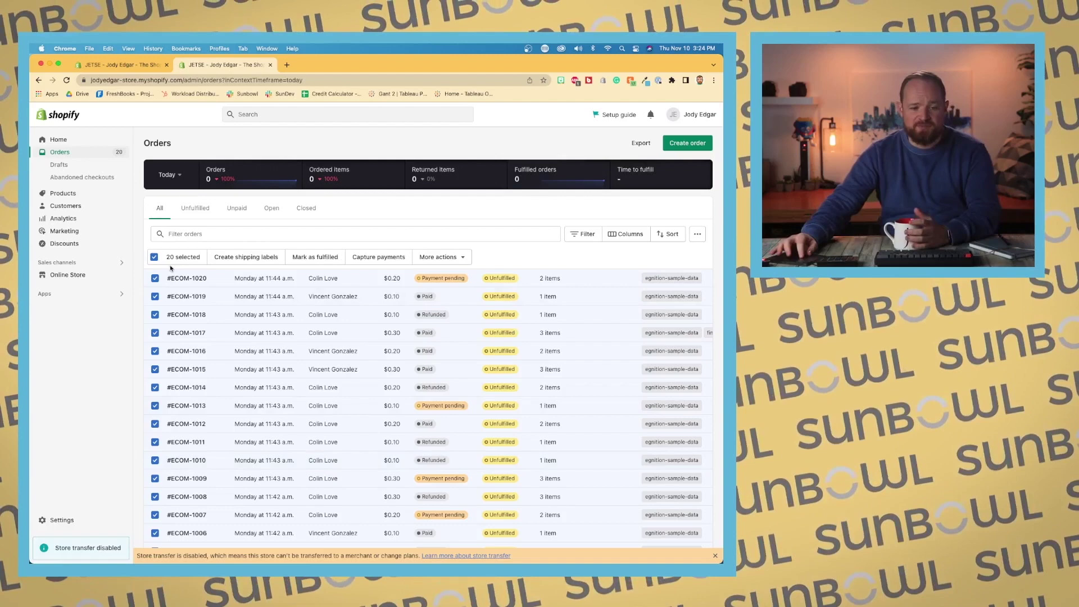
pyautogui.click(154, 257)
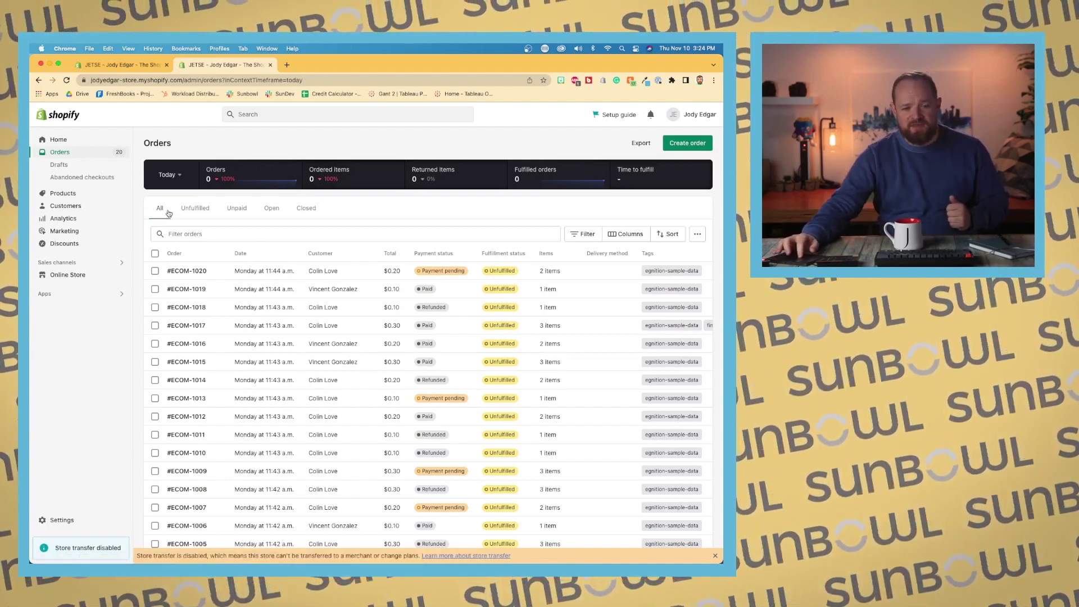
pyautogui.click(202, 210)
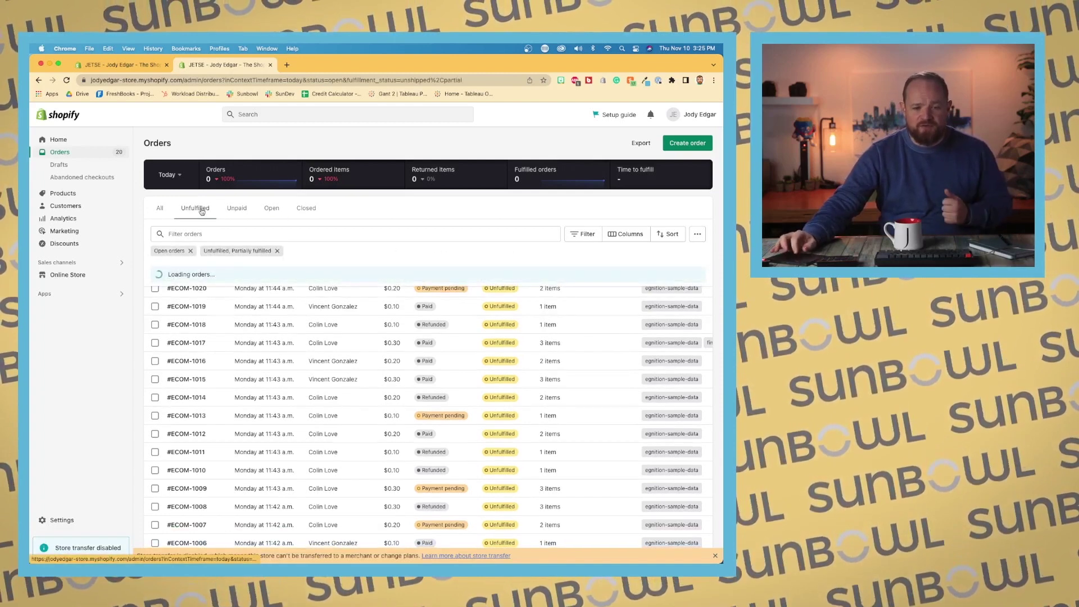
pyautogui.click(239, 217)
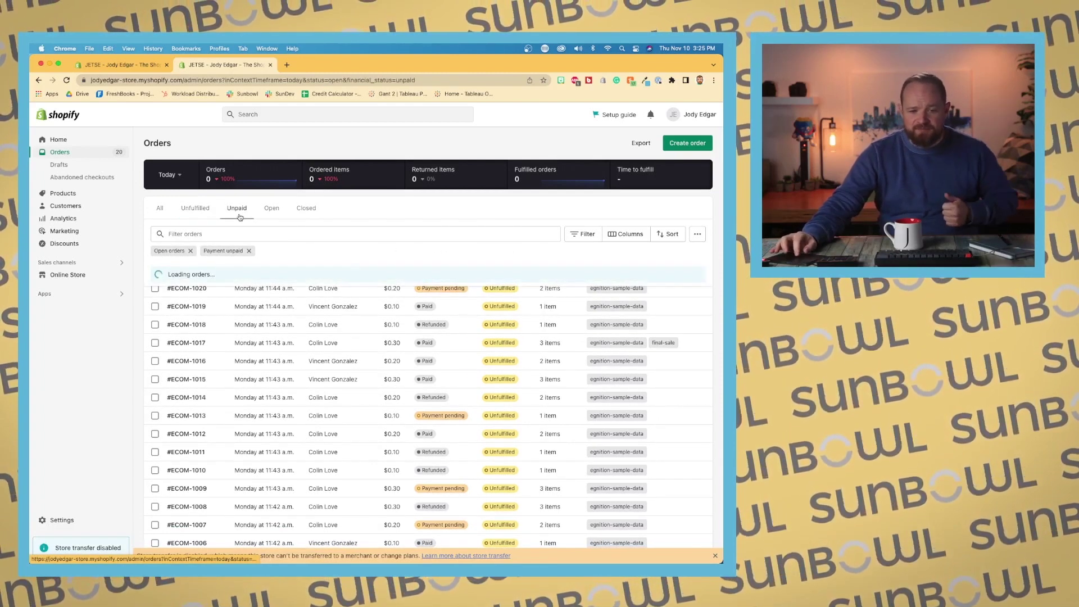
pyautogui.click(271, 209)
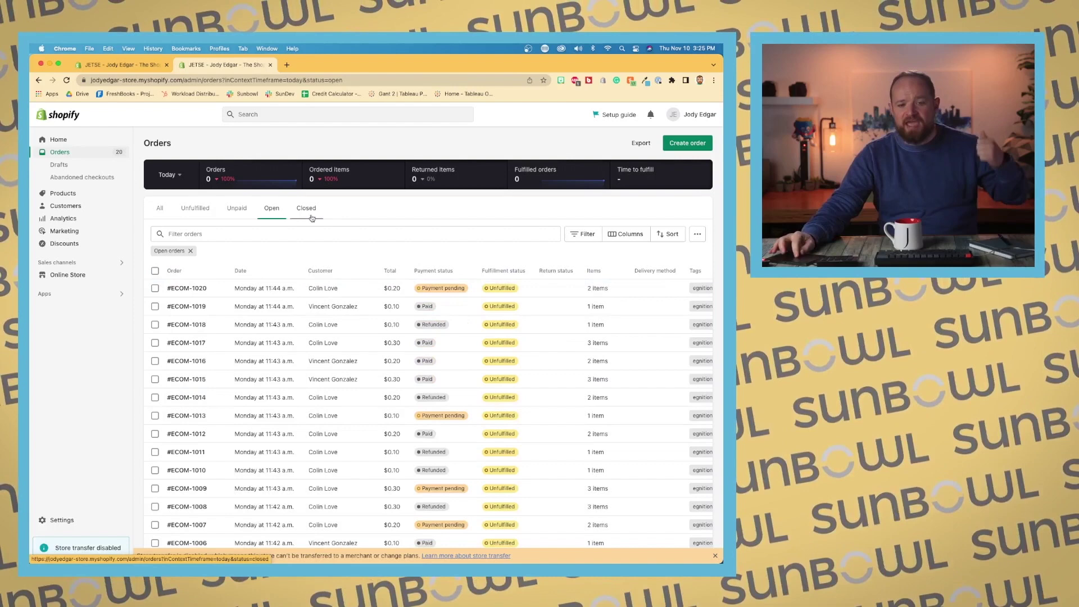
pyautogui.click(311, 216)
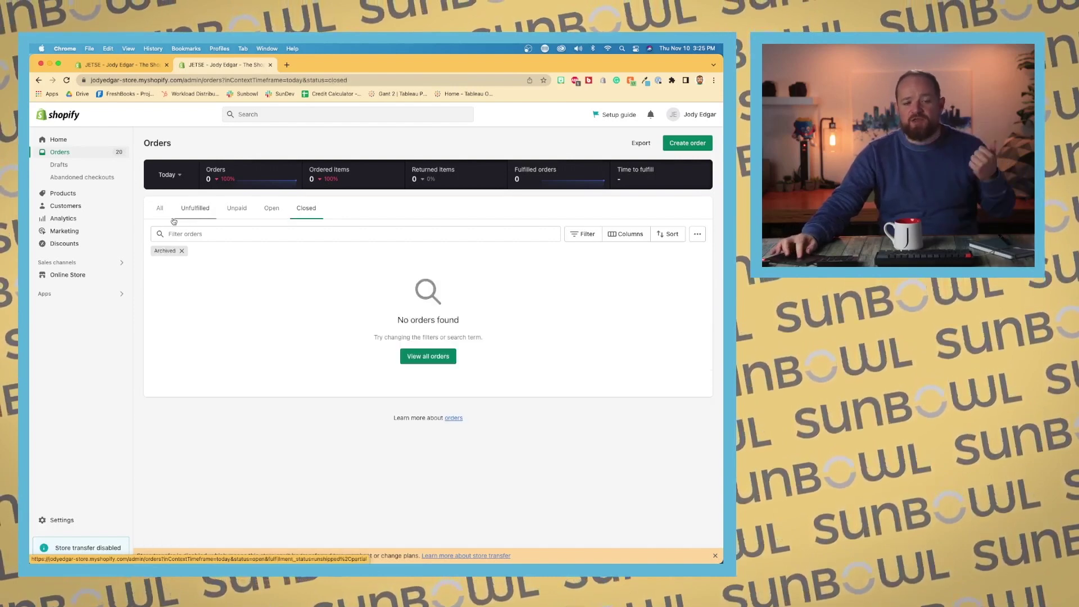
pyautogui.click(164, 215)
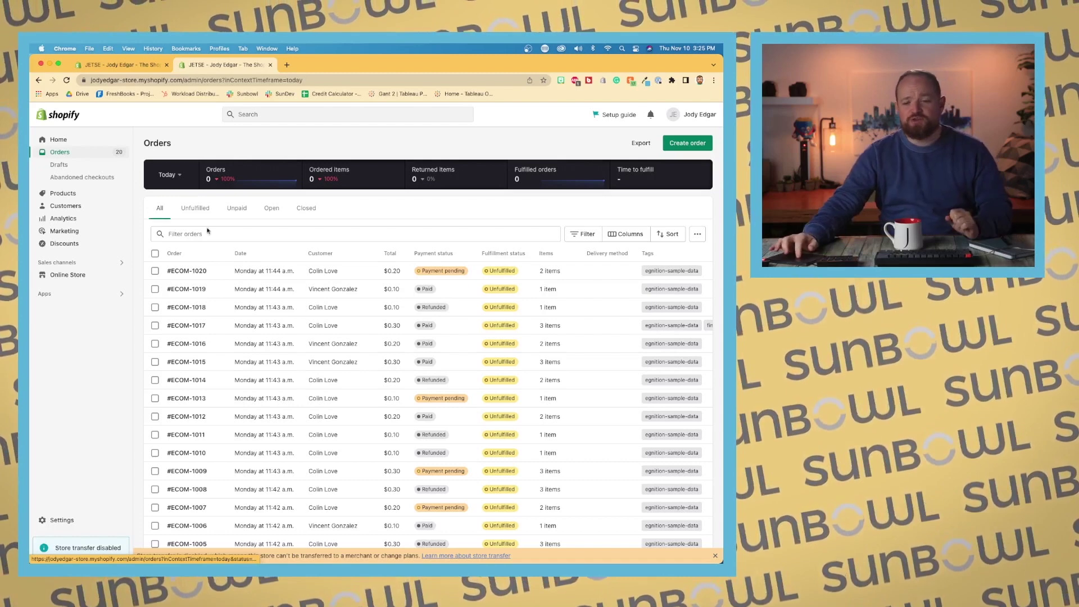
# Add a Tagged with filter for final-sale, narrowing the list to order #ECOM-1017
pyautogui.click(256, 234)
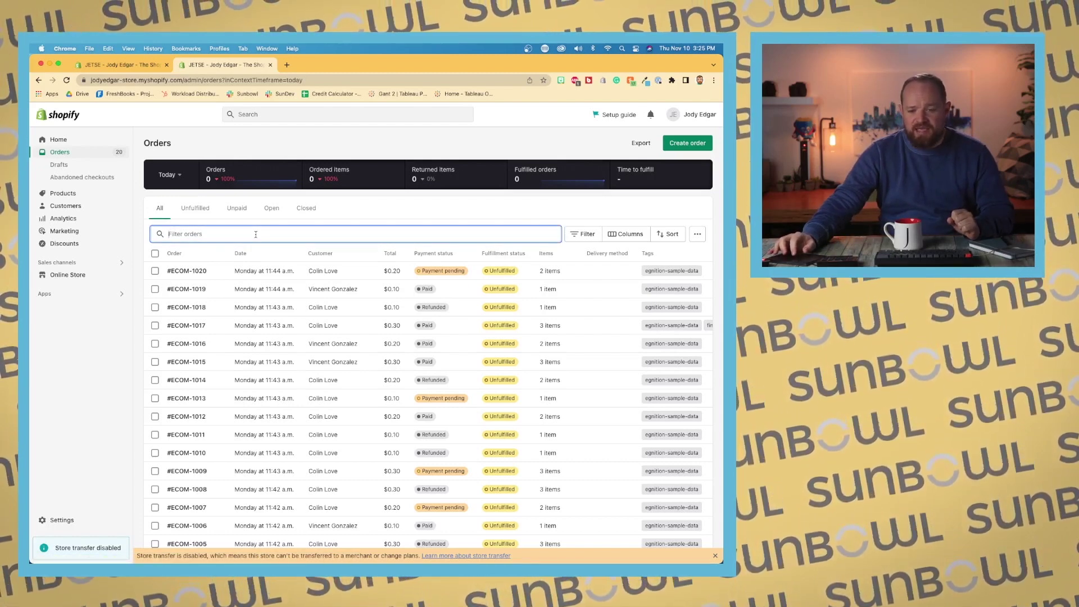
pyautogui.scroll(-4, 505, 298)
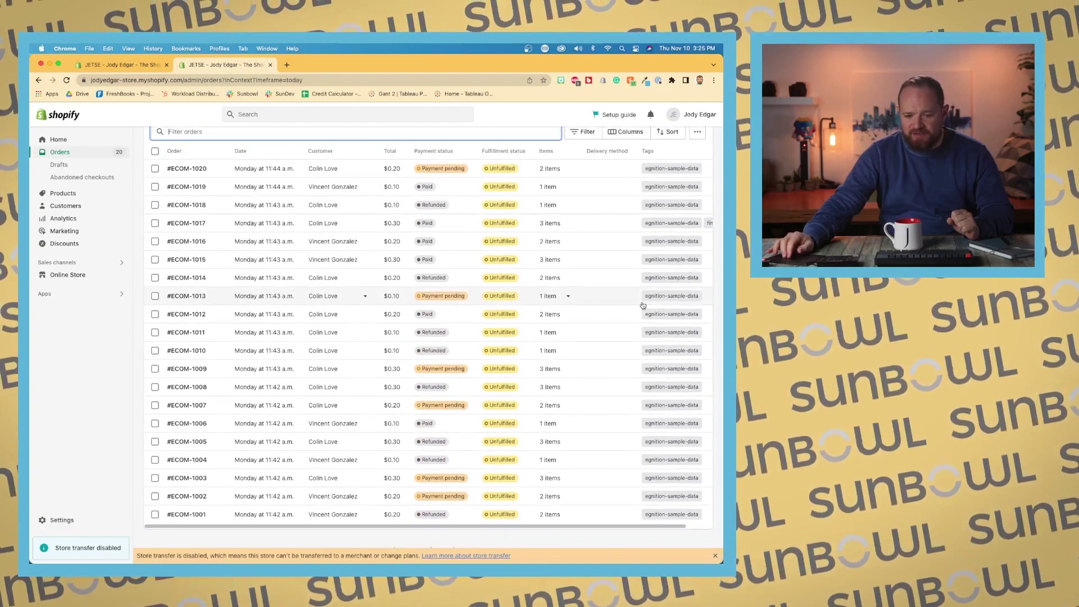
pyautogui.scroll(4, 643, 305)
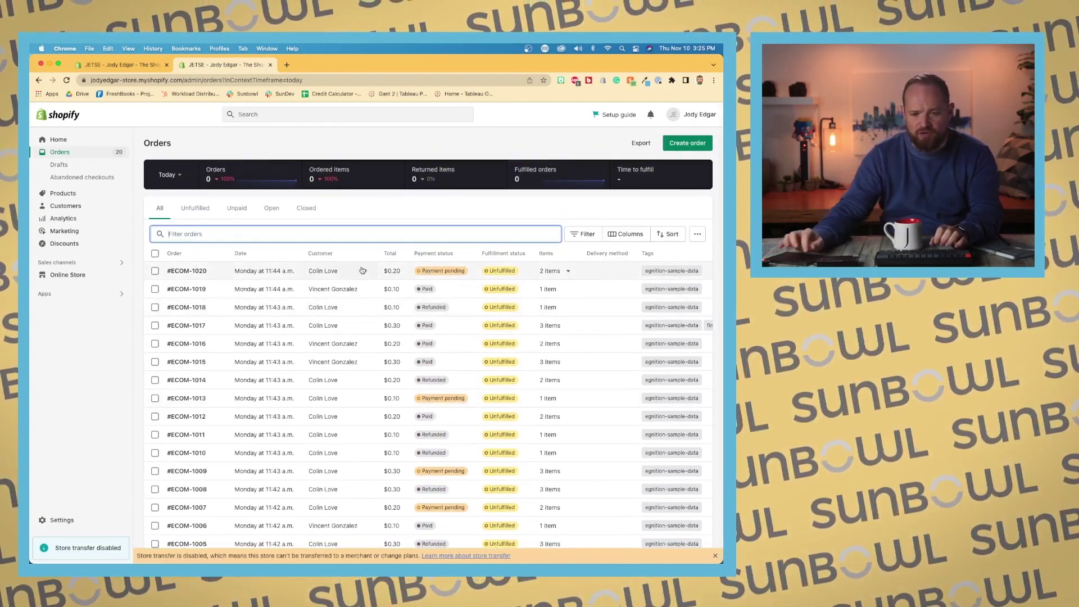
pyautogui.click(583, 234)
pyautogui.click(555, 276)
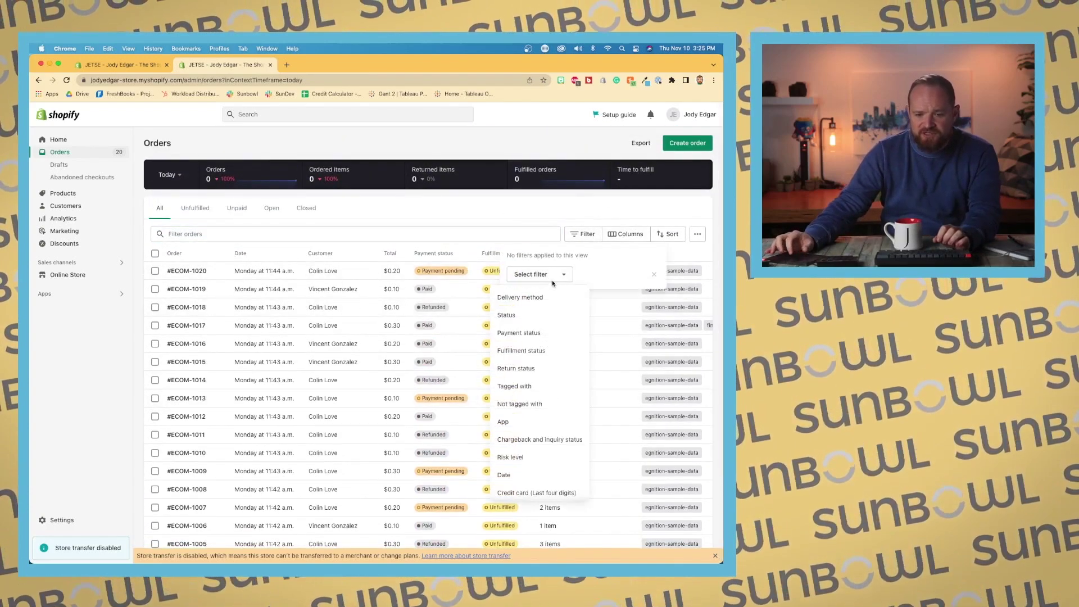
pyautogui.scroll(-2, 532, 424)
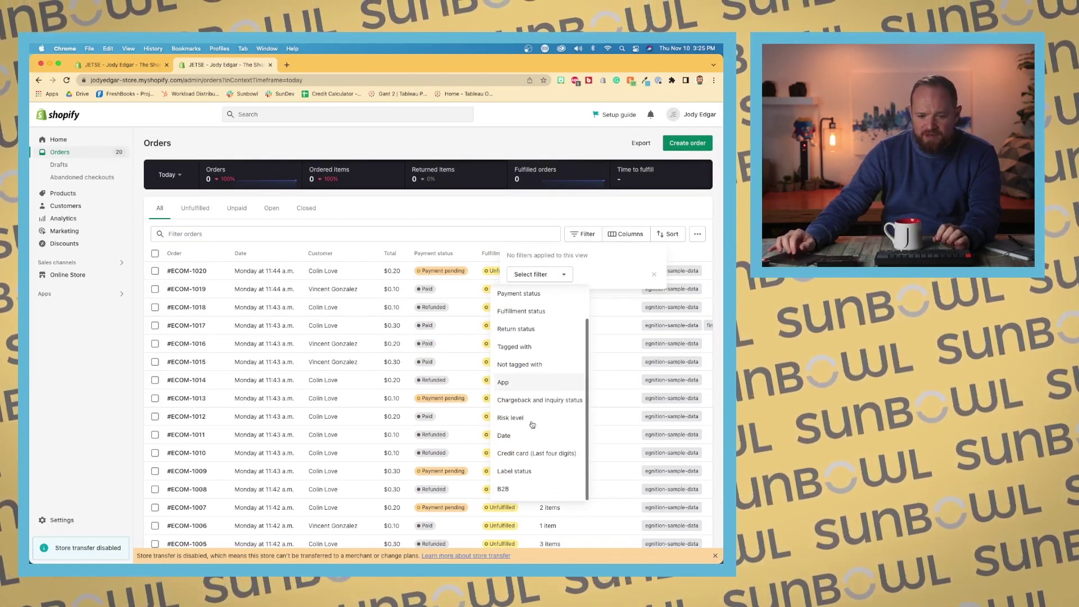
pyautogui.scroll(2, 532, 424)
pyautogui.click(524, 379)
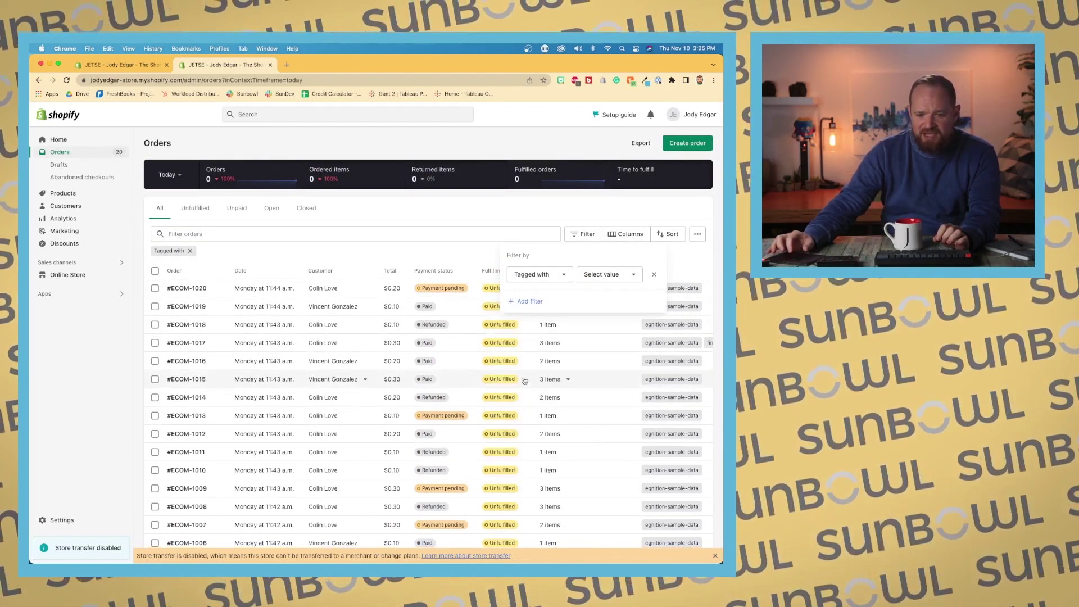
pyautogui.click(609, 274)
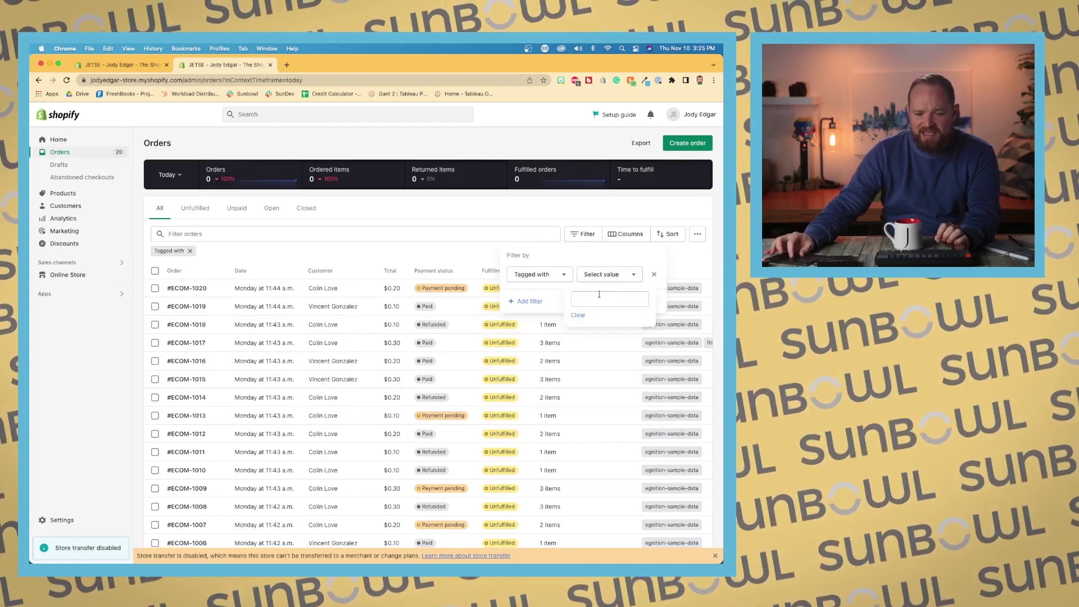
pyautogui.click(598, 295)
pyautogui.write('final-sale')
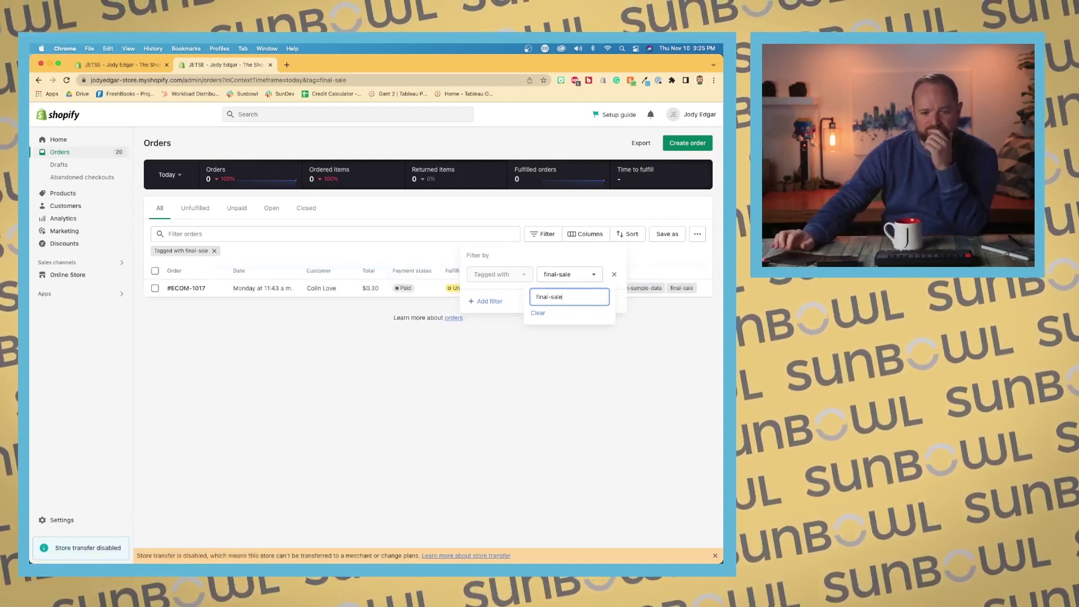
pyautogui.click(619, 288)
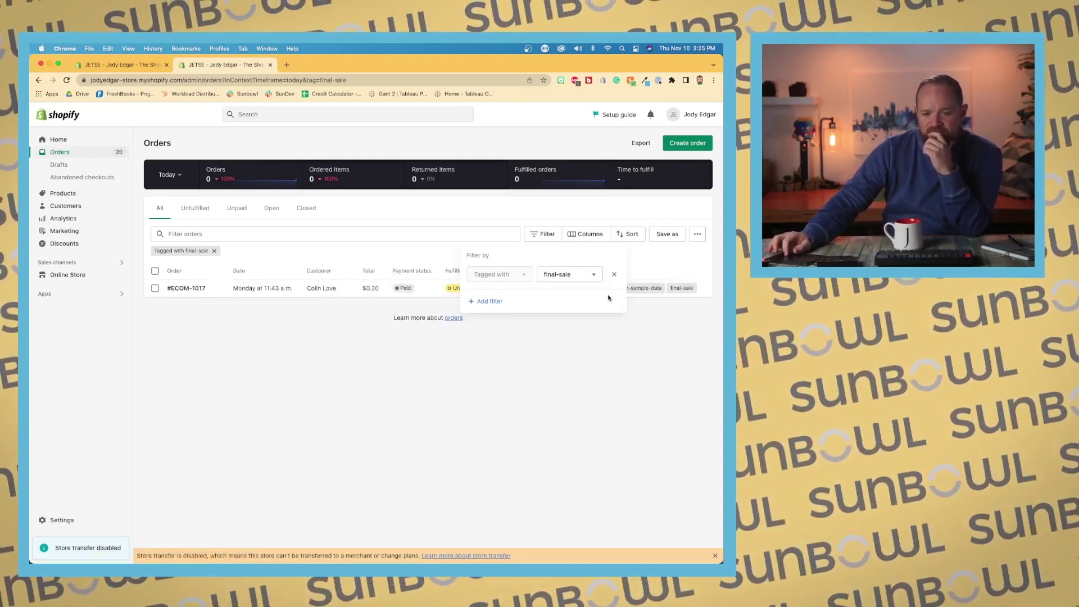
pyautogui.click(574, 330)
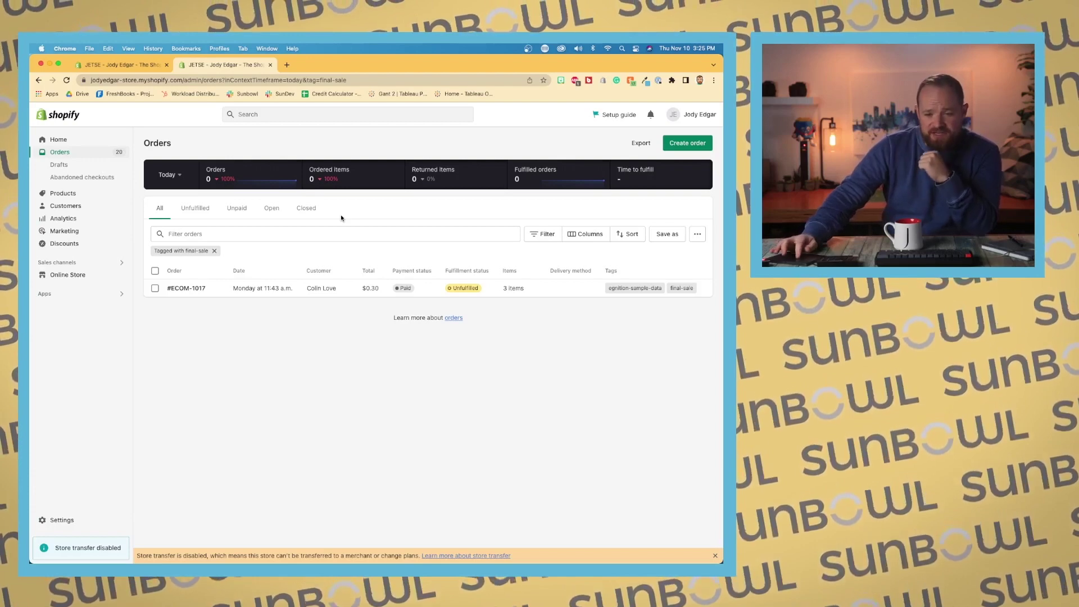
# Save the filtered list as a view named Final Sale, then compare it with All
pyautogui.click(669, 234)
pyautogui.doubleClick(367, 340)
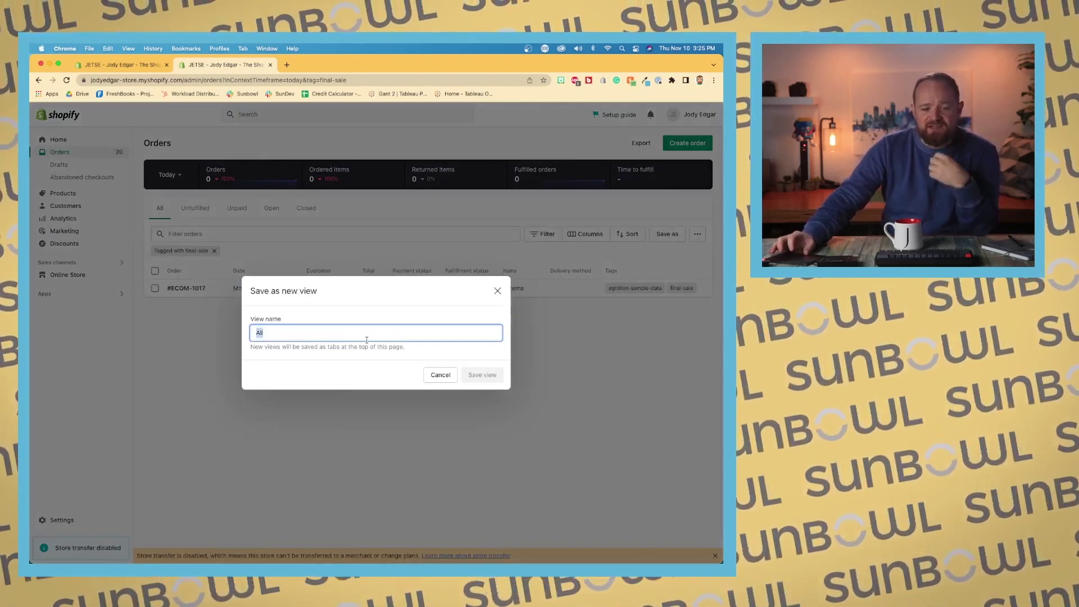
pyautogui.write('Final Sale')
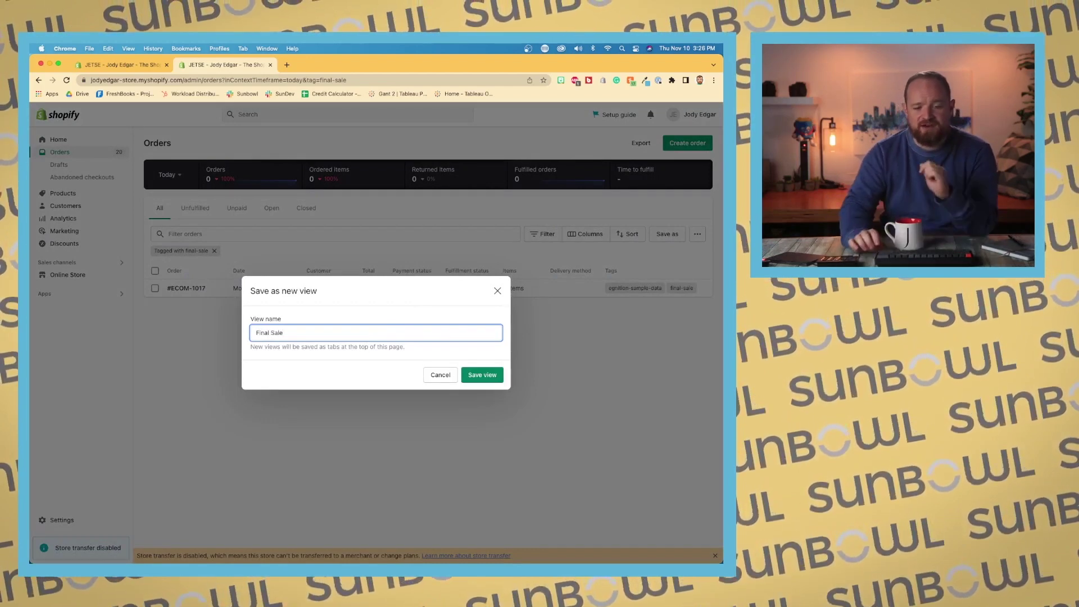
pyautogui.press('Return')
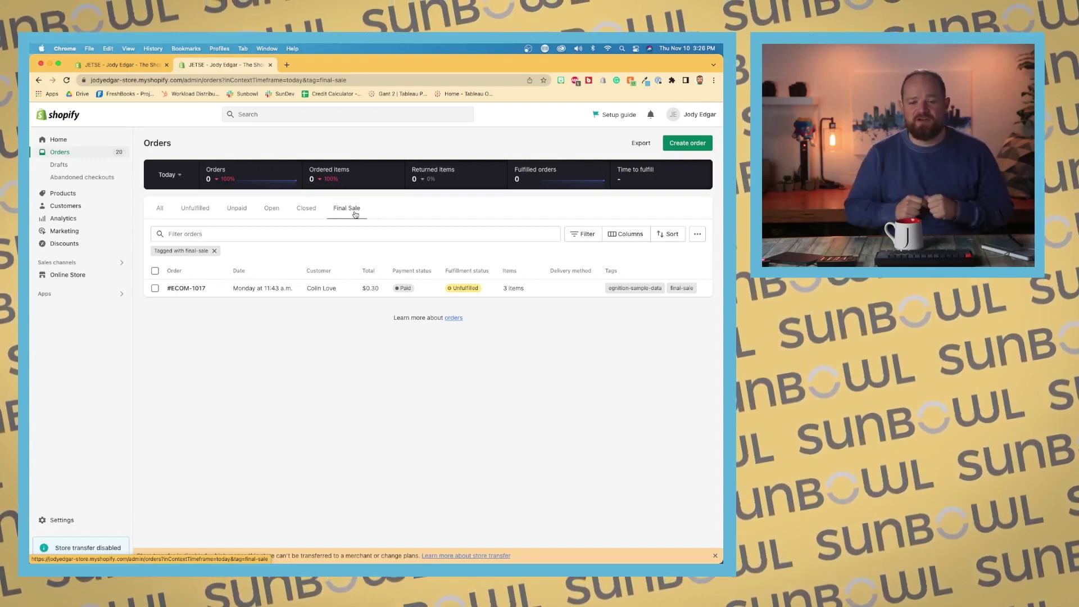
pyautogui.click(159, 208)
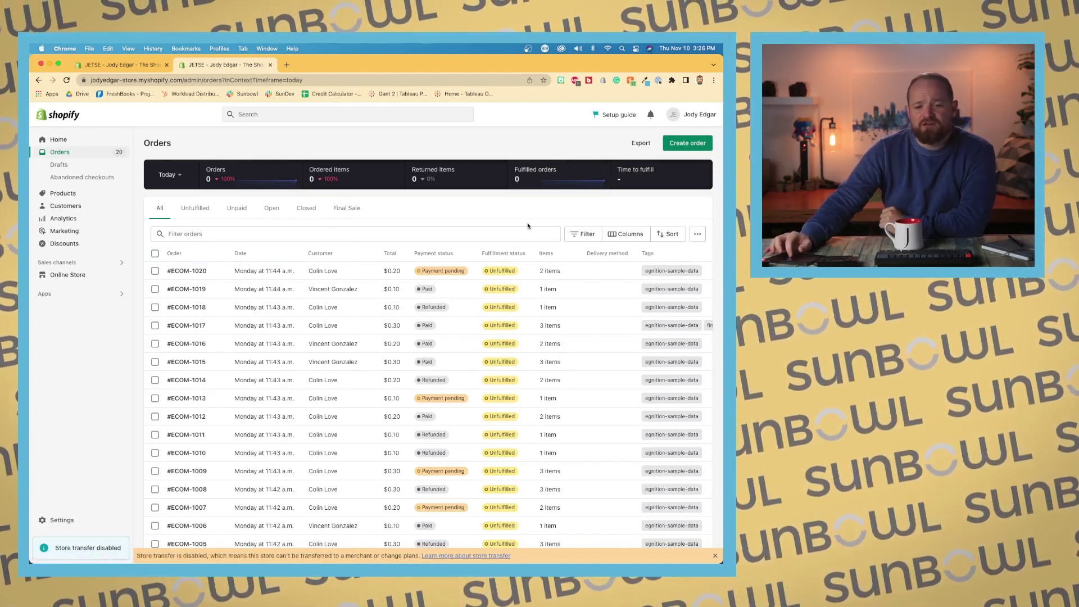
pyautogui.click(346, 209)
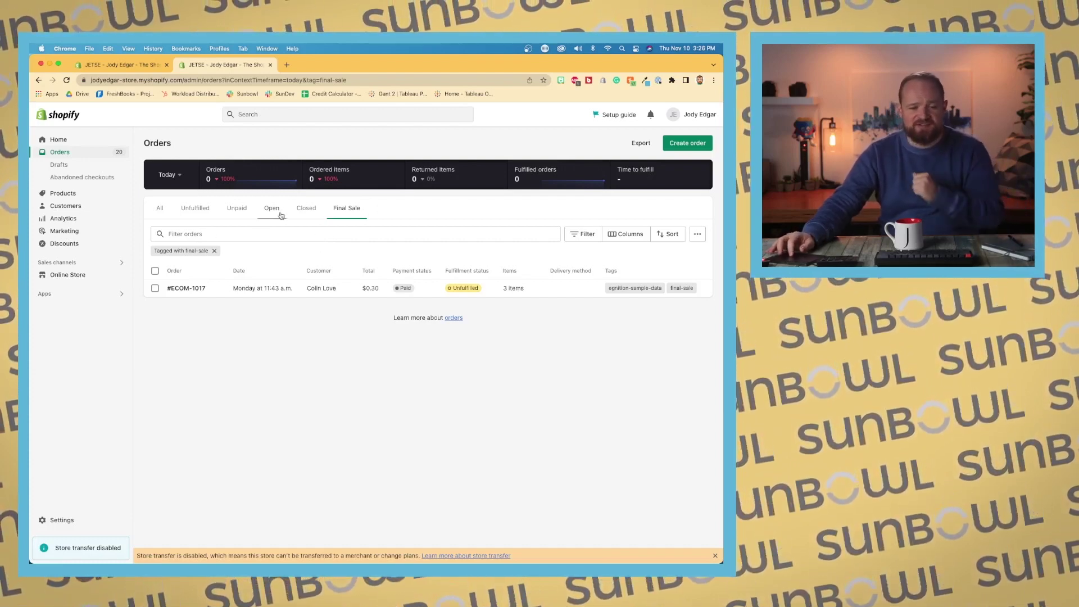
# On All orders, reorder the table columns to Order, Date, Customer, Total, then statuses
pyautogui.click(160, 209)
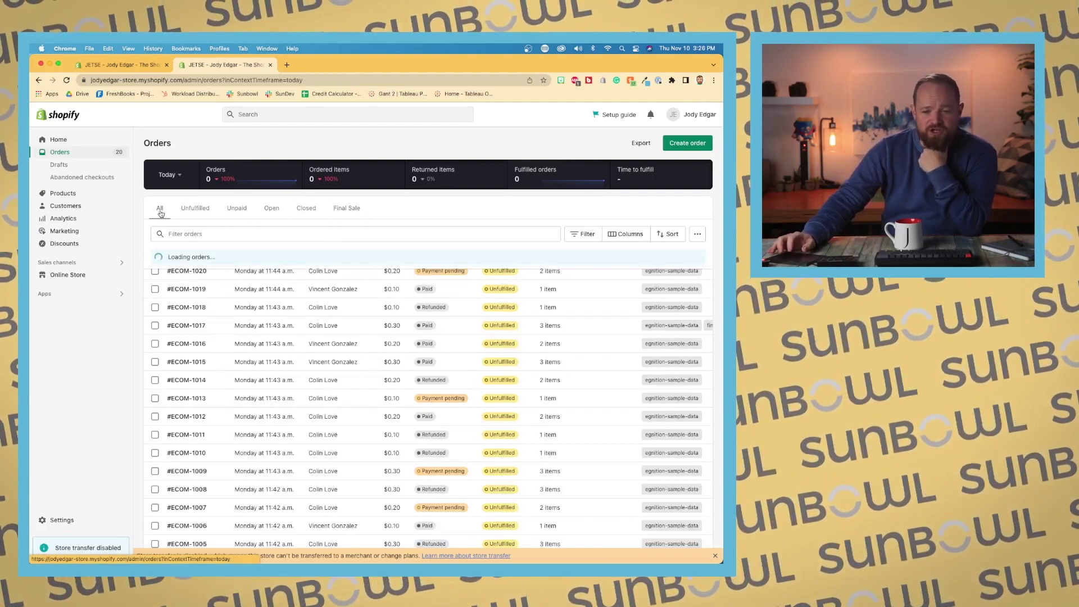
pyautogui.click(639, 239)
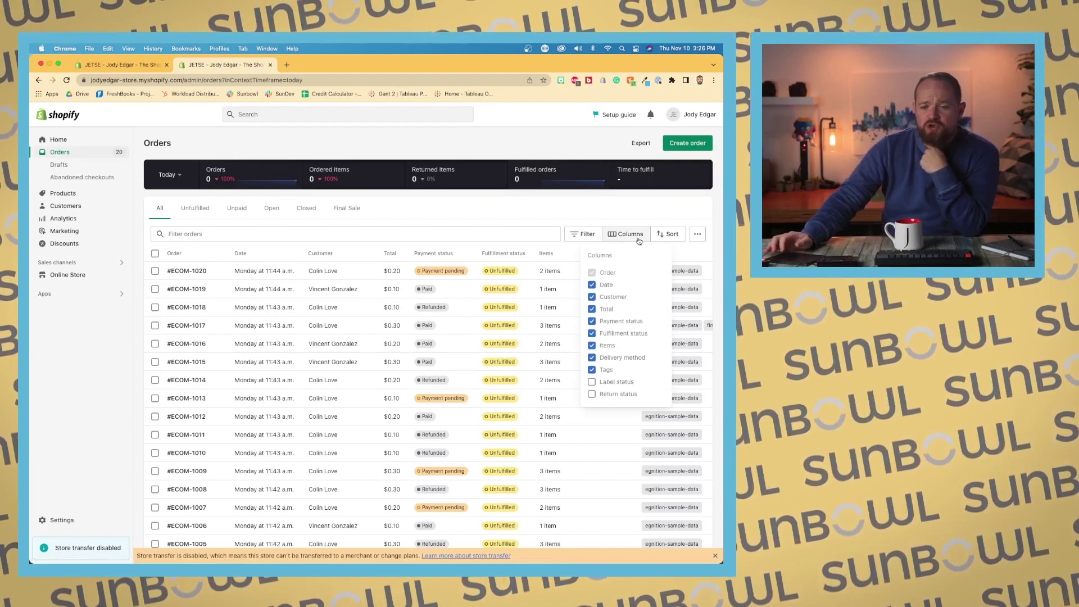
pyautogui.scroll(-2, 638, 287)
pyautogui.scroll(1, 637, 287)
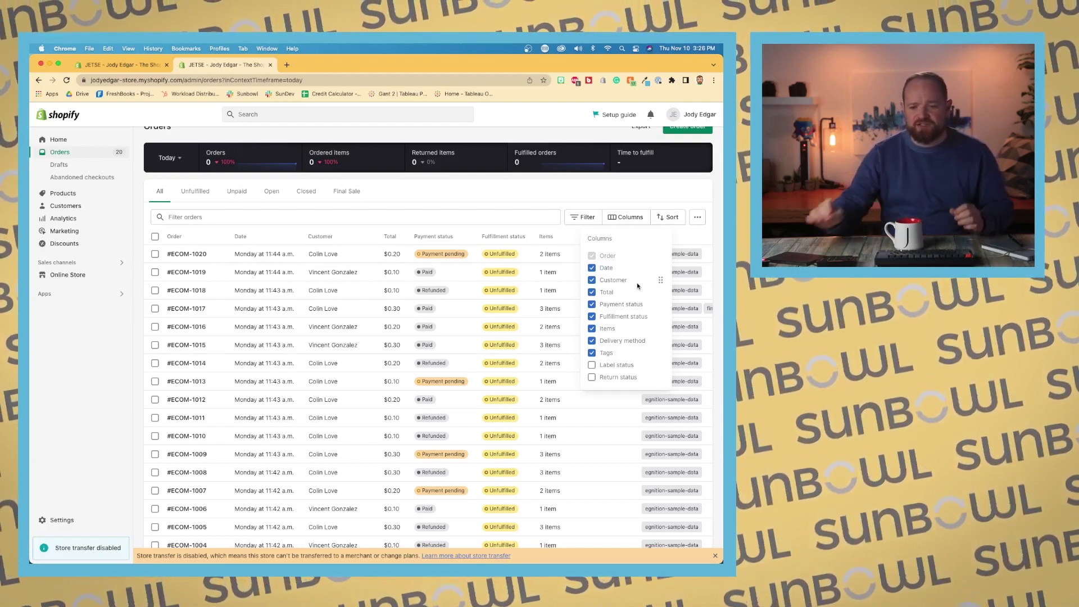
pyautogui.scroll(5, 638, 286)
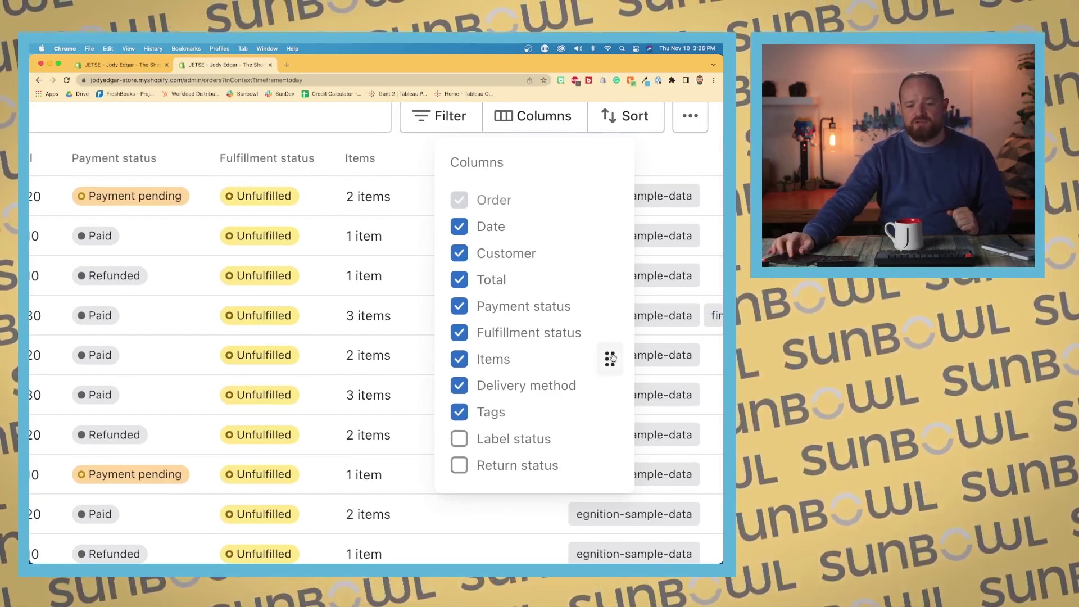
pyautogui.moveTo(610, 358)
pyautogui.mouseDown()
pyautogui.moveTo(614, 332)
pyautogui.moveTo(614, 358)
pyautogui.mouseUp()
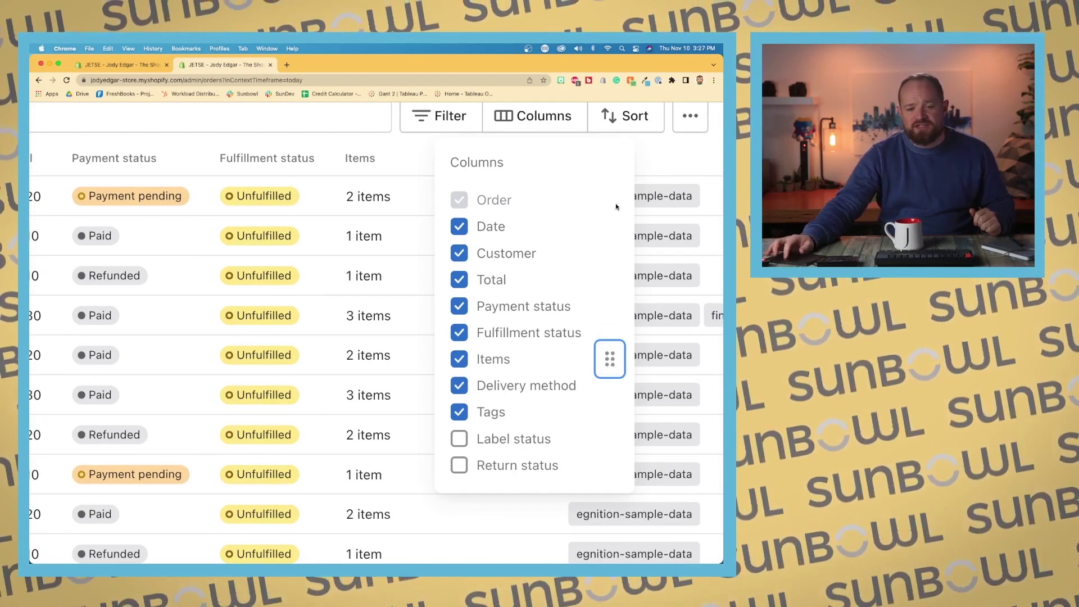
pyautogui.moveTo(610, 254); pyautogui.dragTo(615, 225)
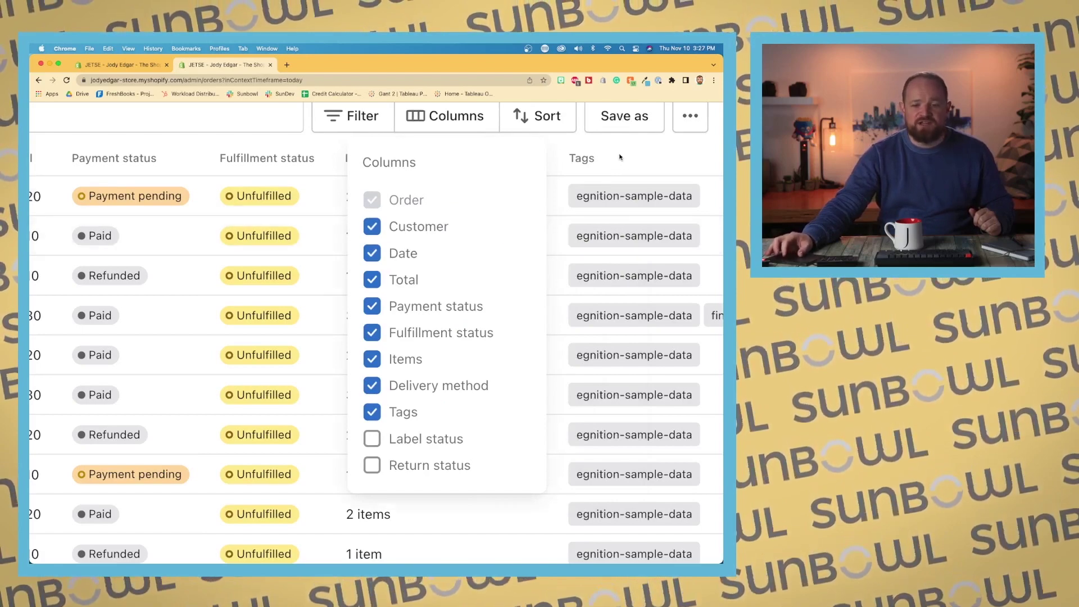
pyautogui.click(595, 175)
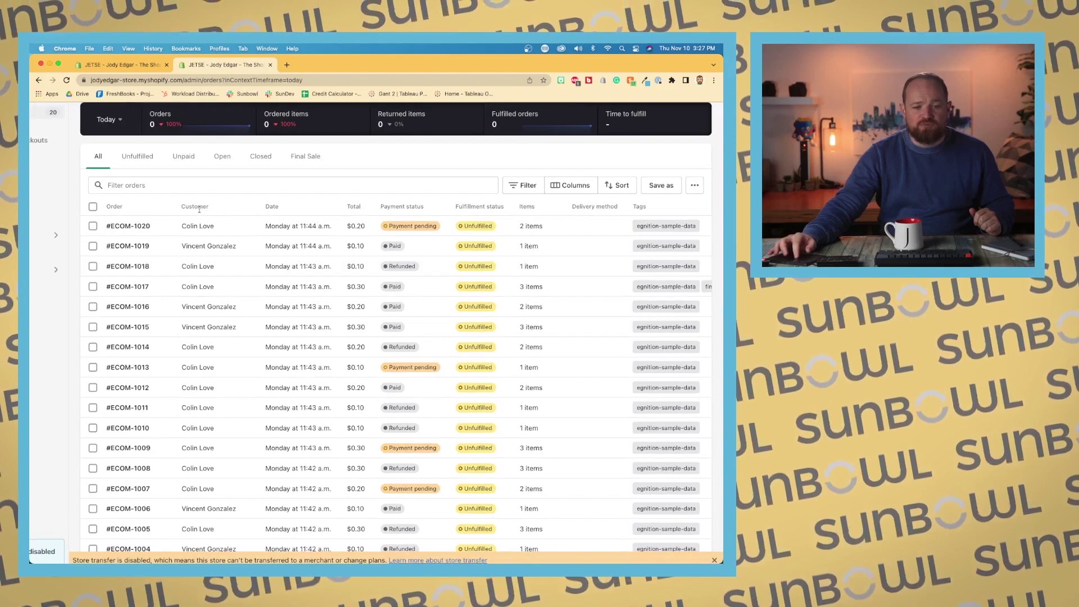
pyautogui.click(568, 185)
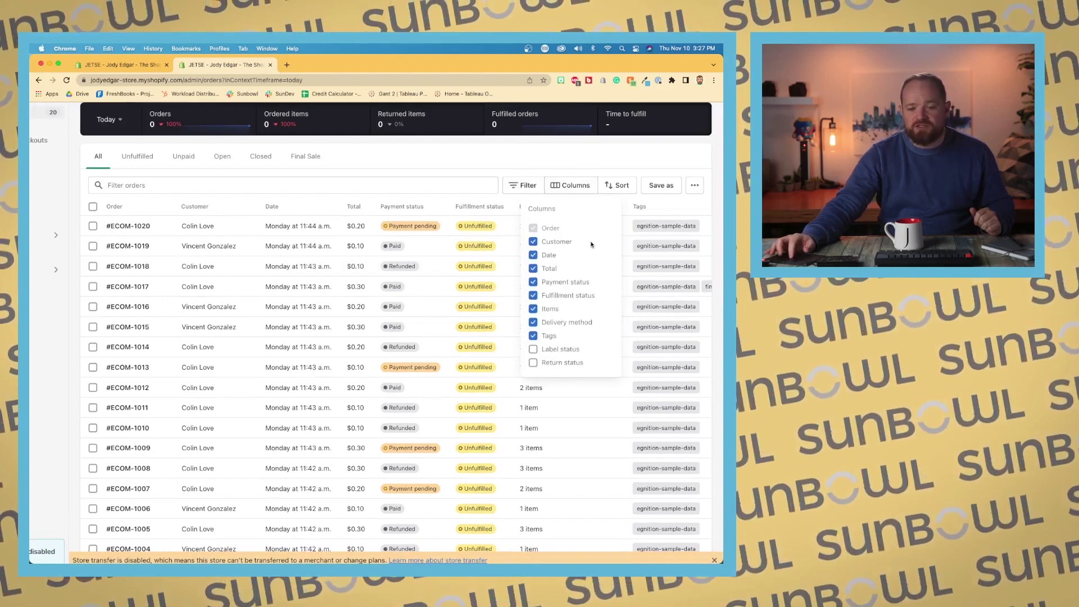
pyautogui.moveTo(609, 242); pyautogui.dragTo(609, 255)
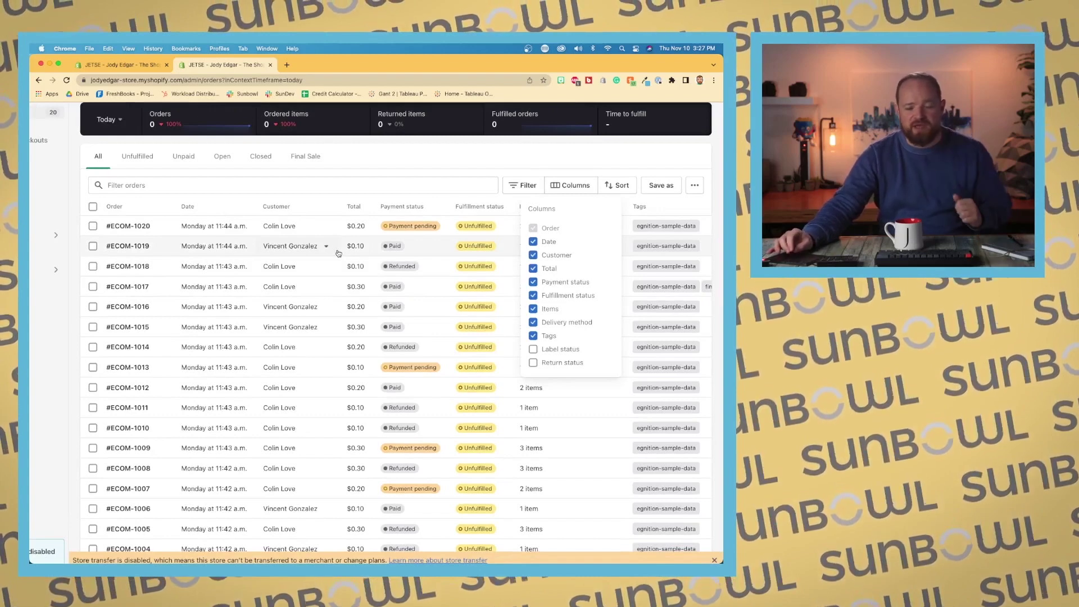
# Review the Sort by options without changing them, then reveal the Create view option
pyautogui.click(485, 161)
pyautogui.click(619, 185)
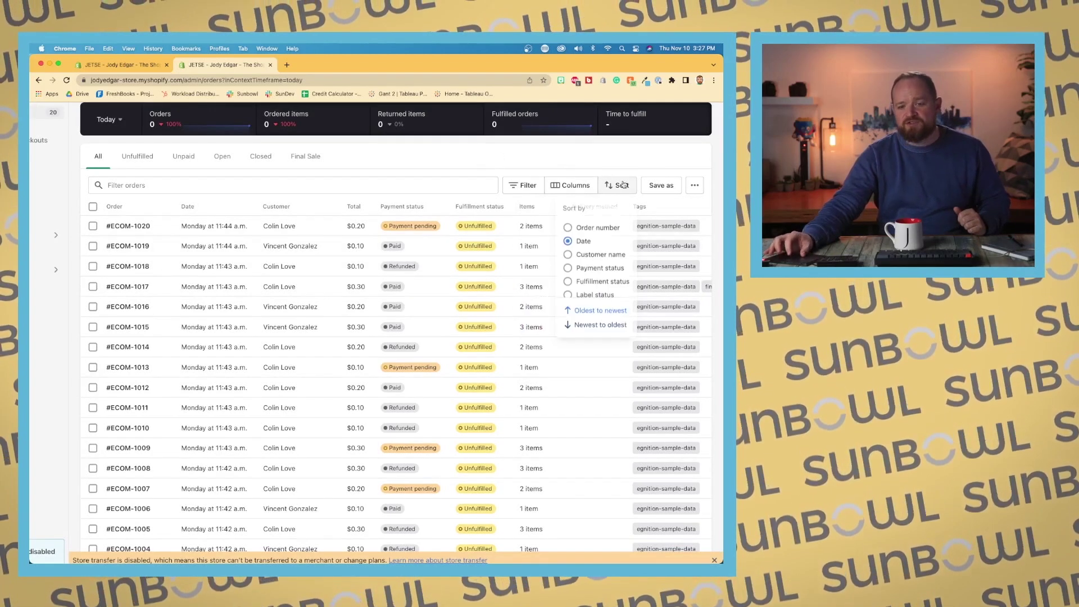
pyautogui.scroll(-1, 598, 253)
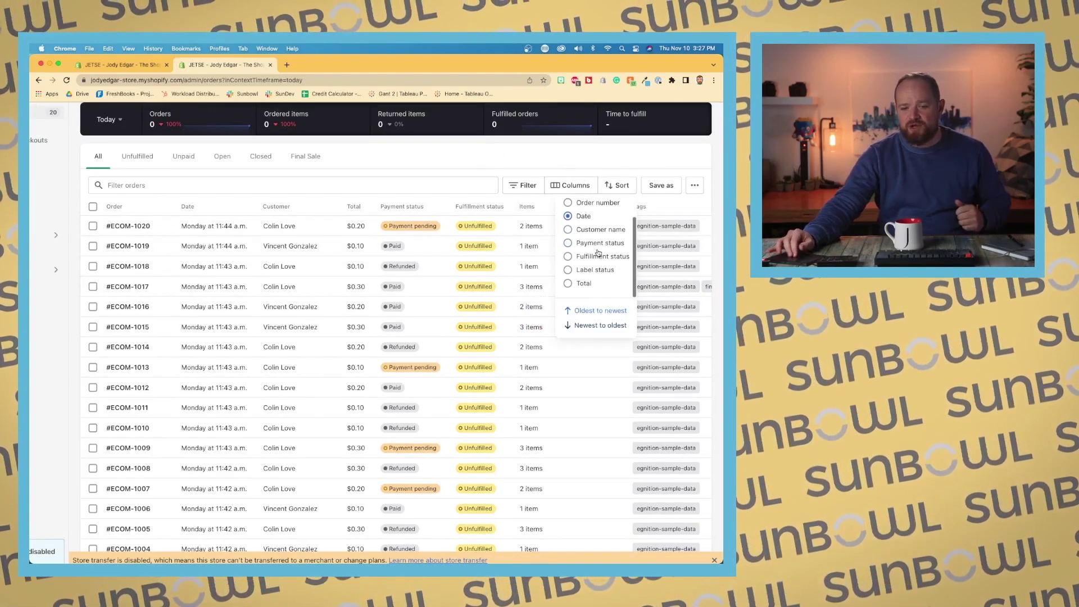
pyautogui.scroll(-2, 598, 252)
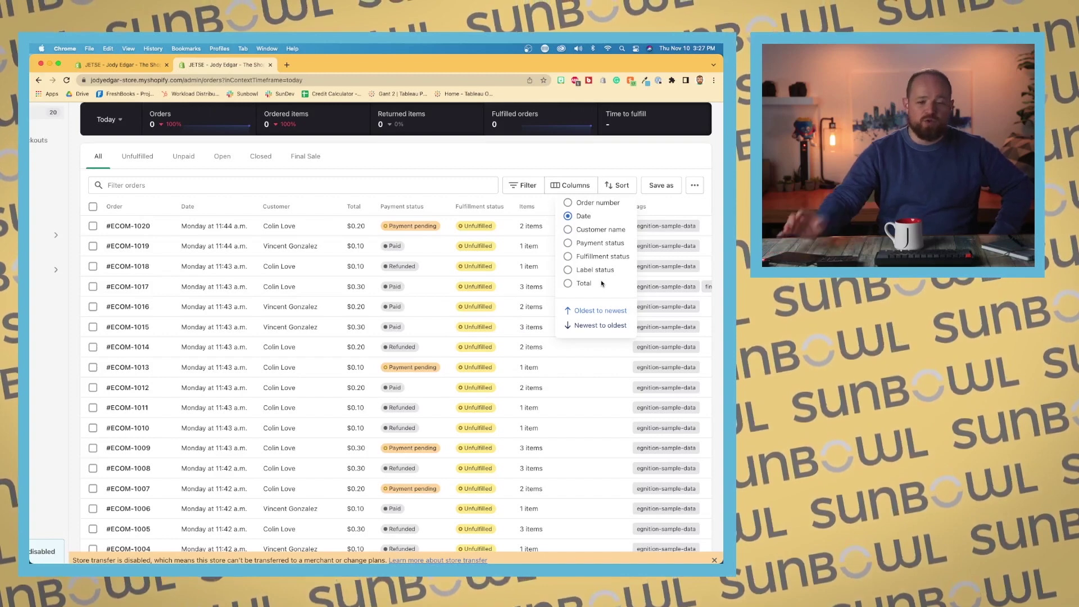
pyautogui.click(610, 161)
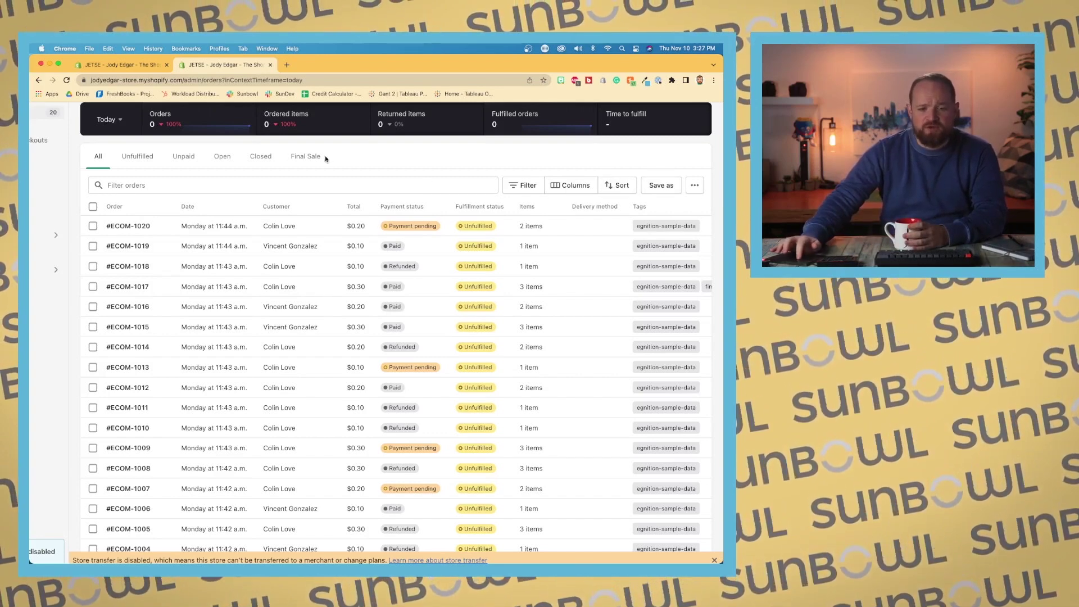
pyautogui.click(695, 185)
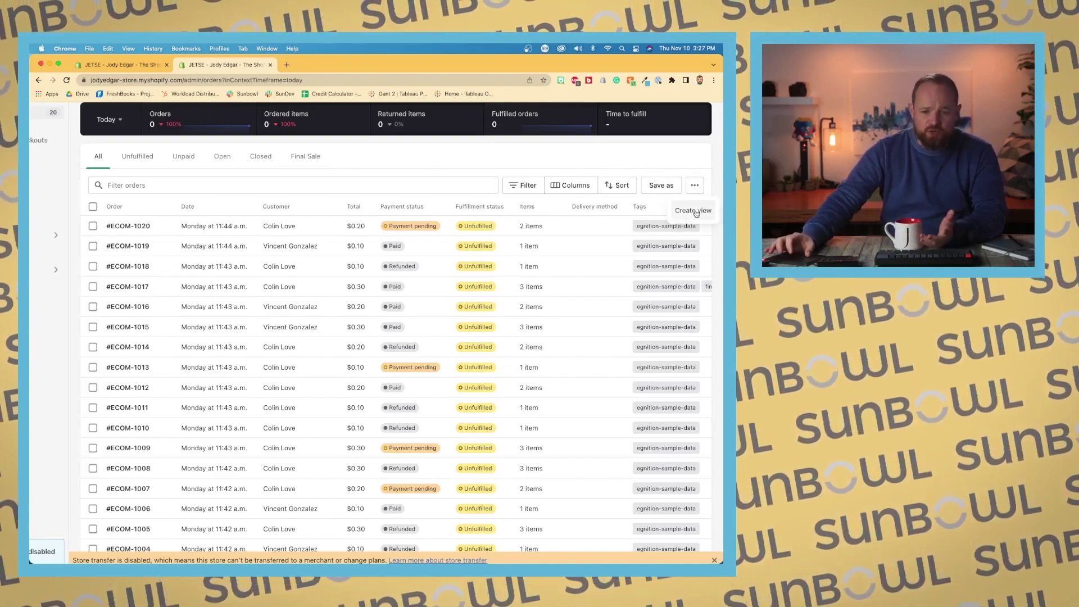
# Create a new order view named 'Sample', correcting the mistyped name, then open its actions menu
pyautogui.click(696, 210)
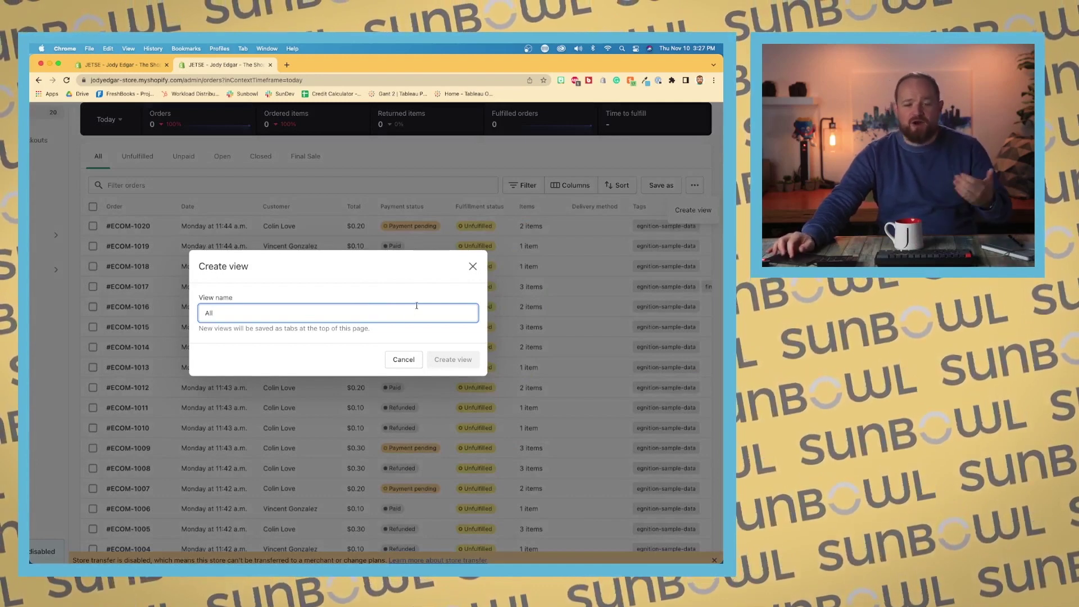
pyautogui.doubleClick(336, 315)
pyautogui.write('Ample')
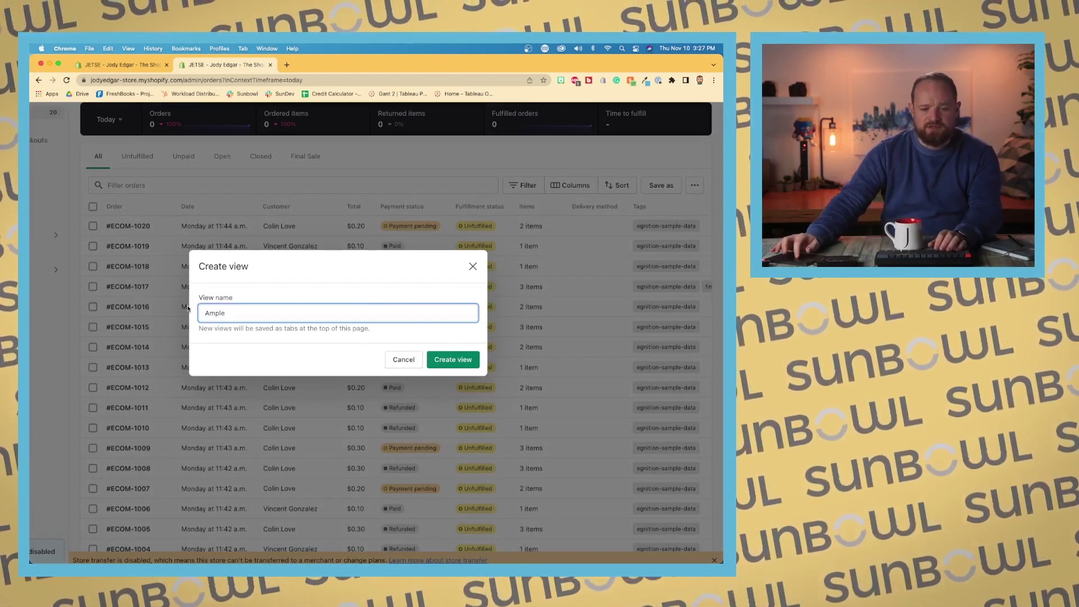
pyautogui.hotkey('ctrl', 'a')
pyautogui.write('Sample')
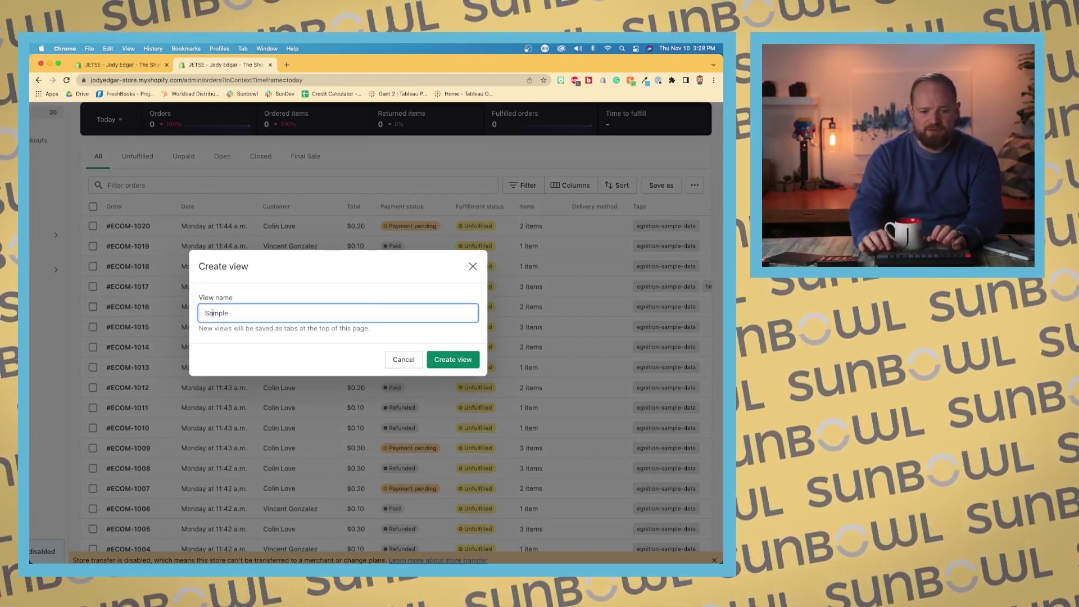
pyautogui.press('Return')
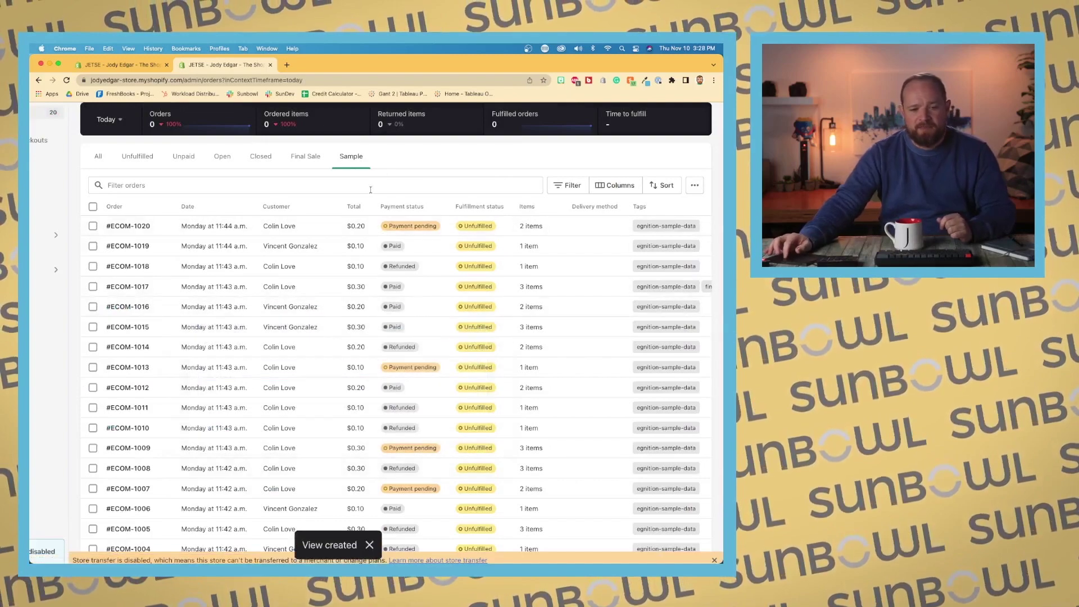
pyautogui.scroll(2, 368, 186)
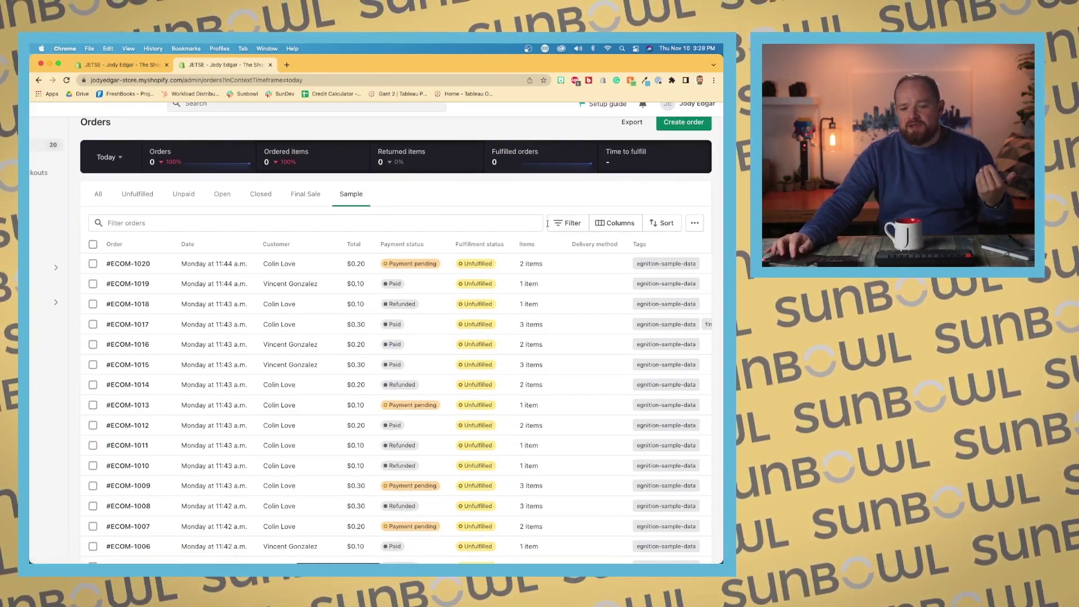
pyautogui.click(696, 226)
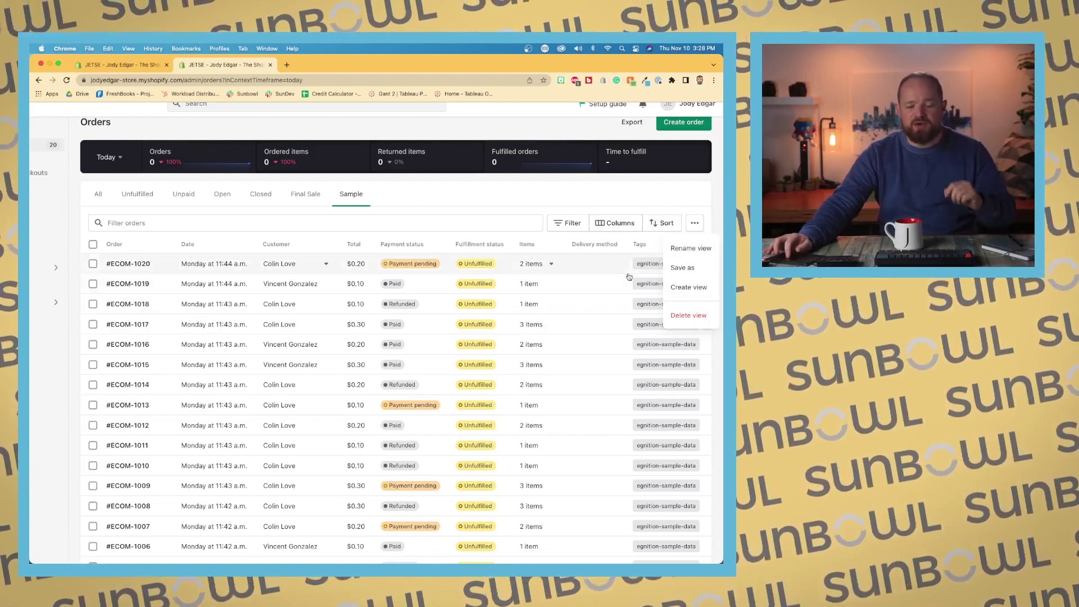
# Delete the Sample view and confirm the deletion
pyautogui.click(688, 315)
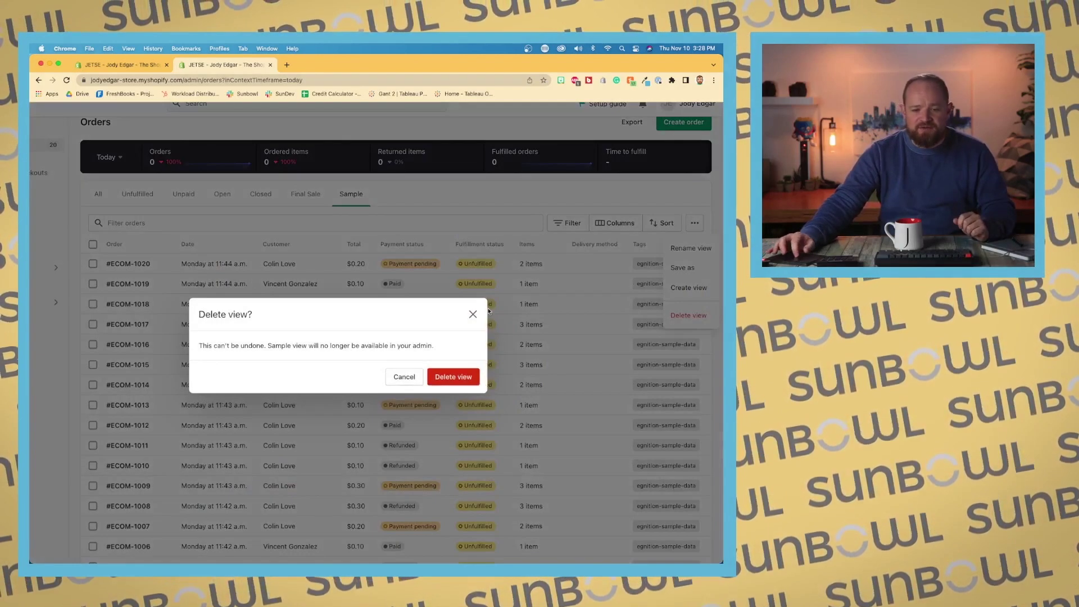
pyautogui.click(455, 375)
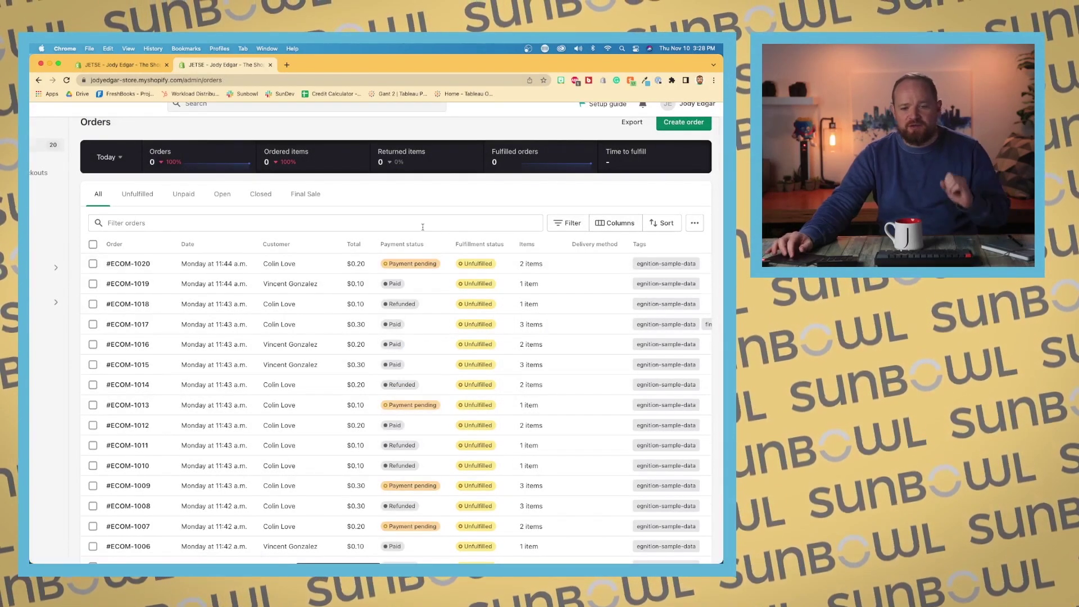